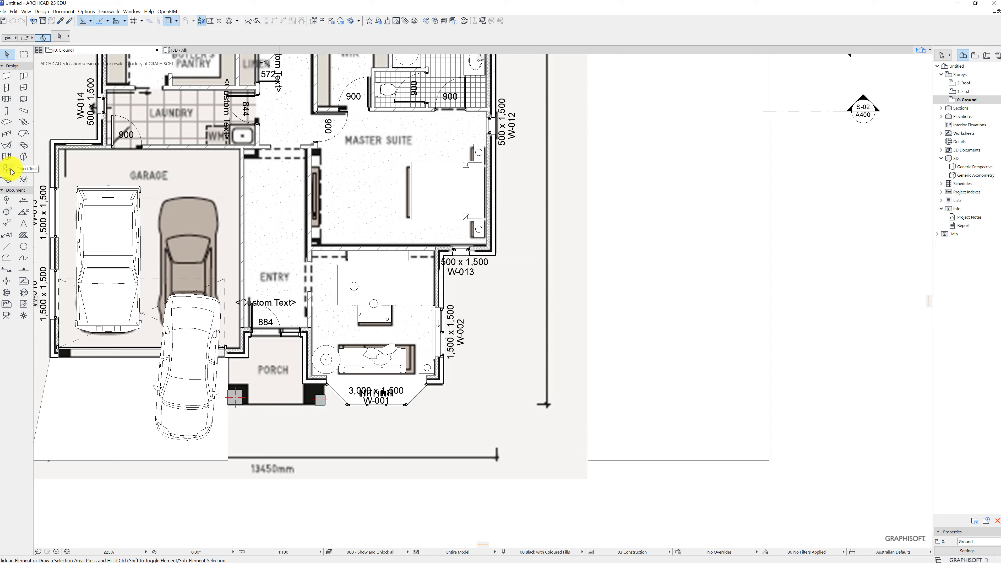
# Place the first camera in the entry hallway, aimed straight down the hall away from the porch
pyautogui.click(7, 315)
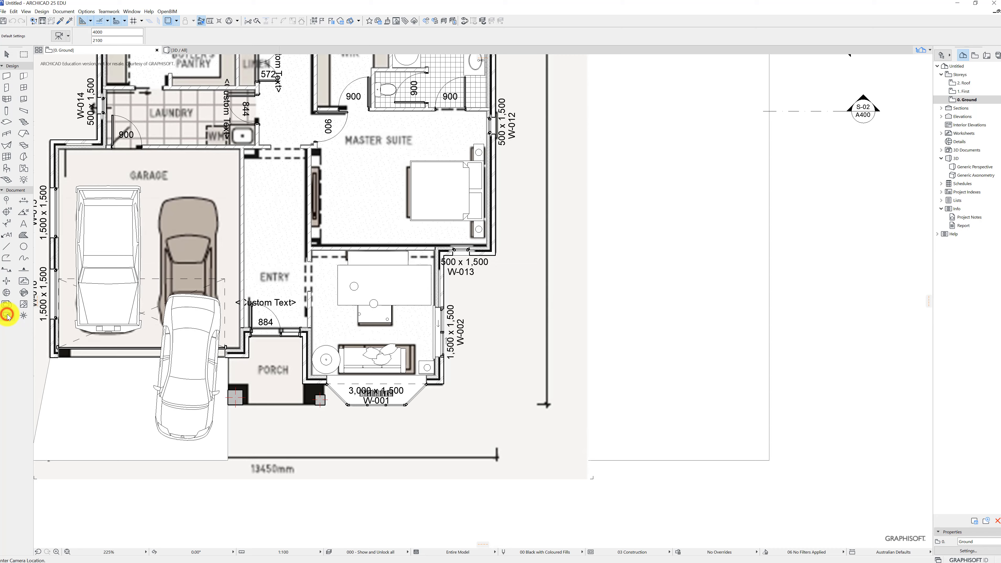
pyautogui.click(272, 262)
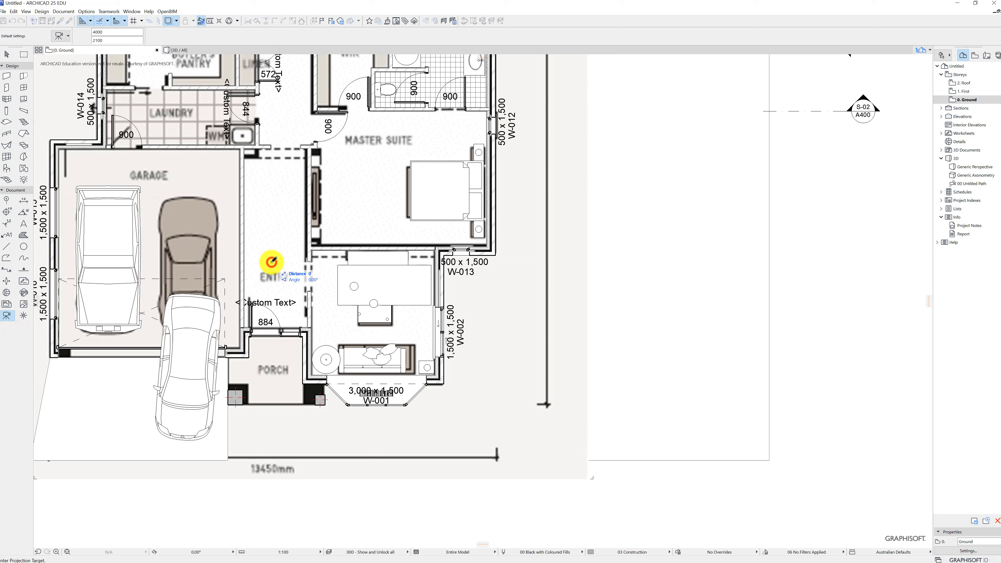
pyautogui.click(271, 242)
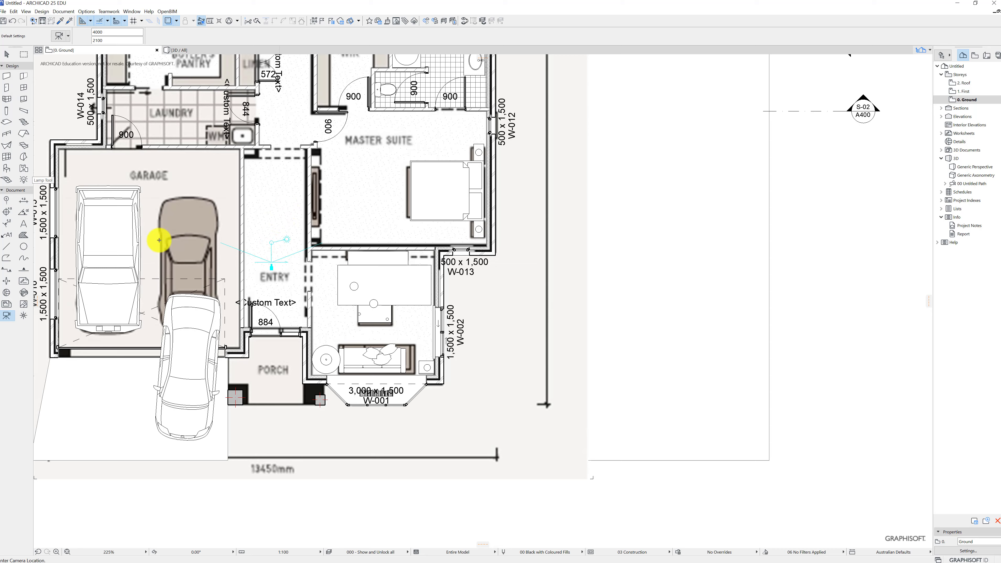
# Set both the Camera Z and Target Z heights of the entry camera to 1800
pyautogui.click(7, 54)
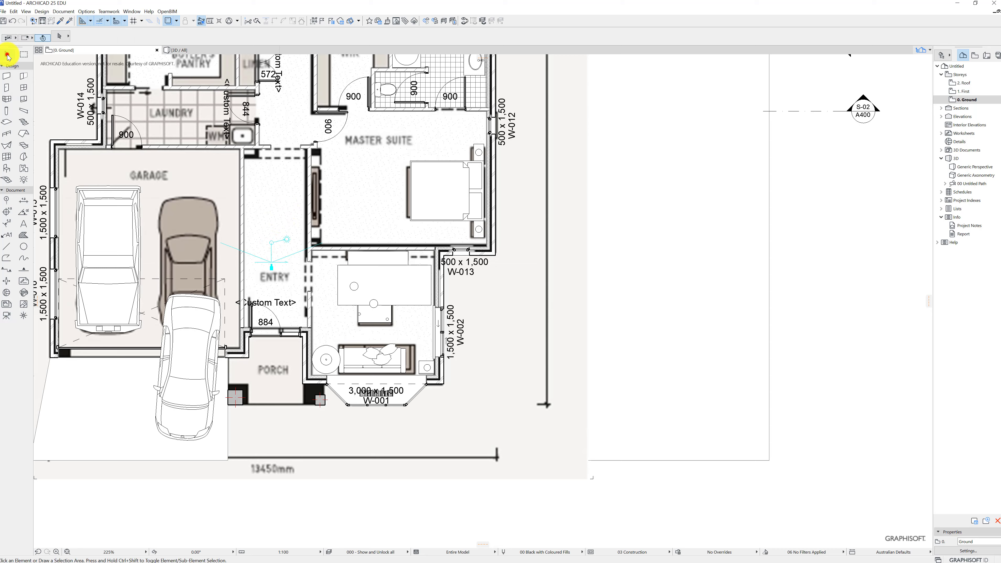
pyautogui.click(275, 269)
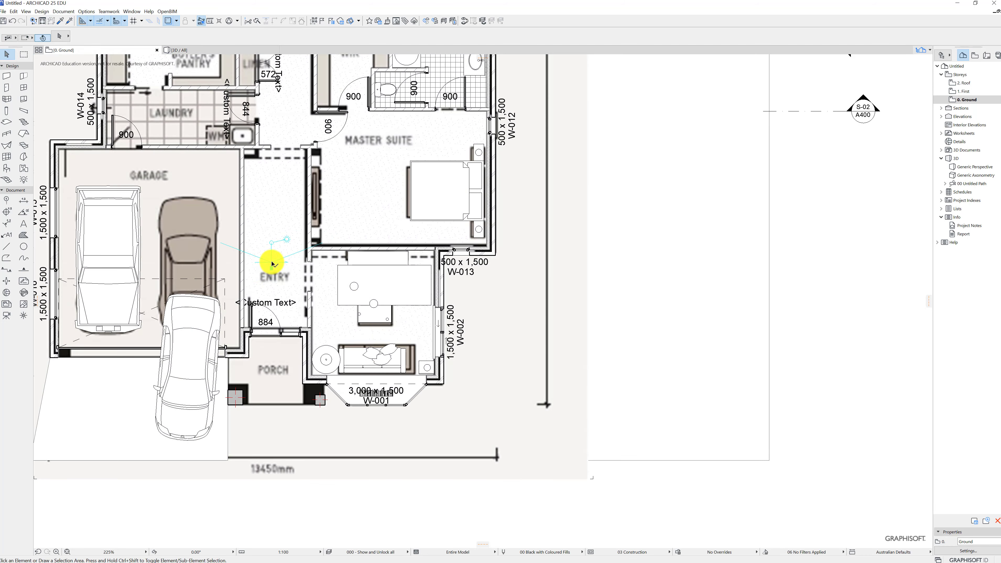
pyautogui.click(272, 246)
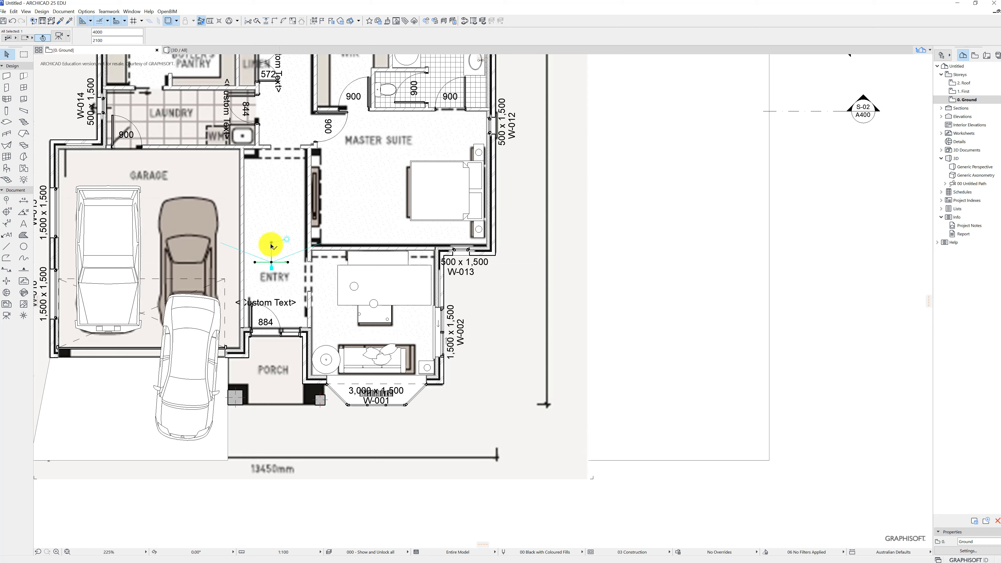
pyautogui.doubleClick(271, 246)
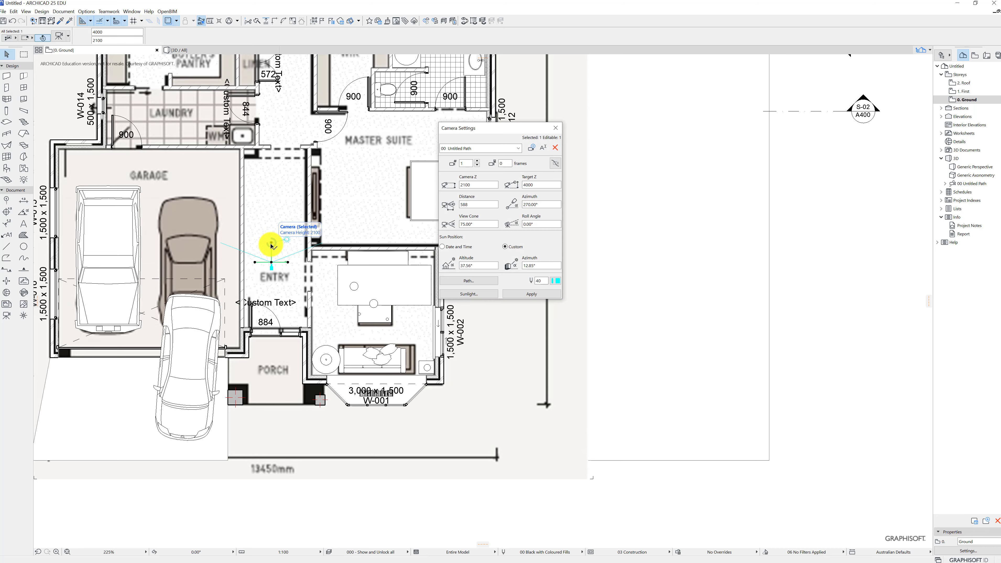
pyautogui.doubleClick(487, 186)
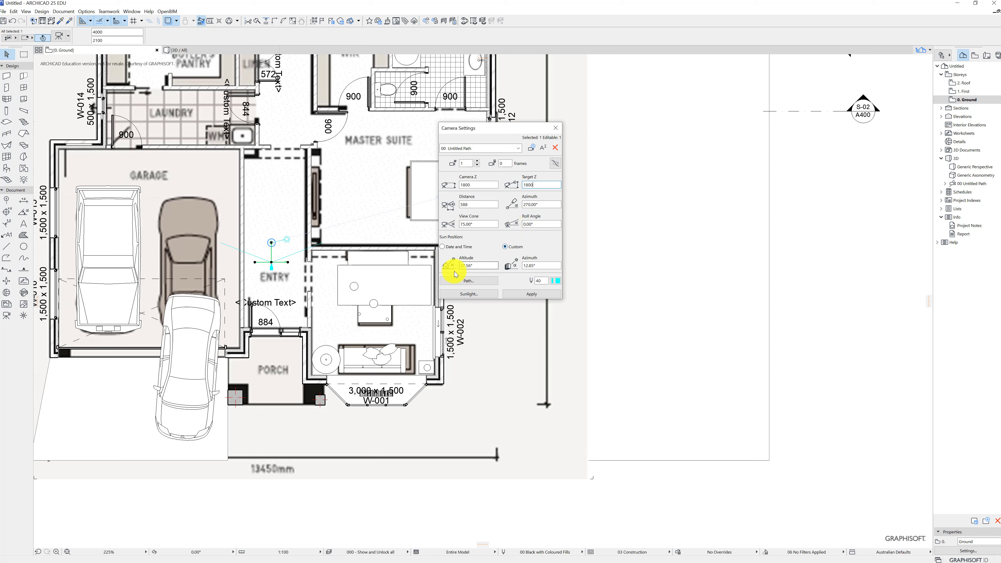
# Check the Date and Time sun option, return the sun position to Custom, and apply the camera settings
pyautogui.click(458, 247)
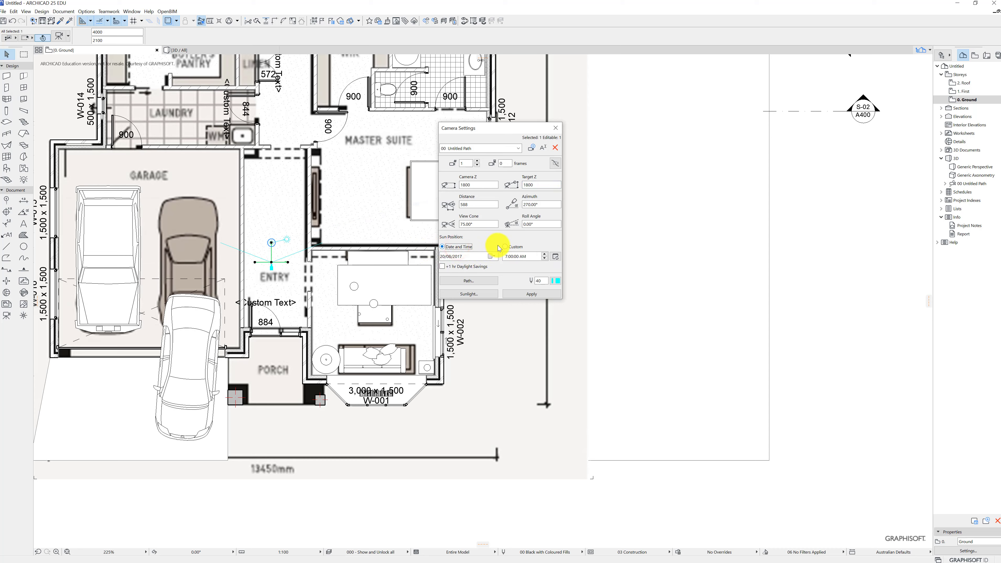
pyautogui.click(506, 247)
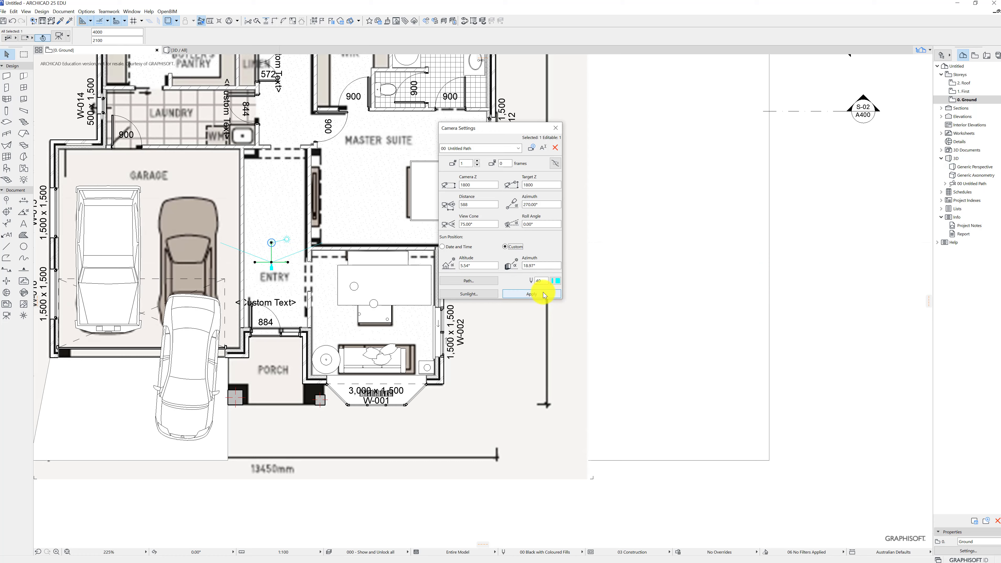
pyautogui.click(534, 294)
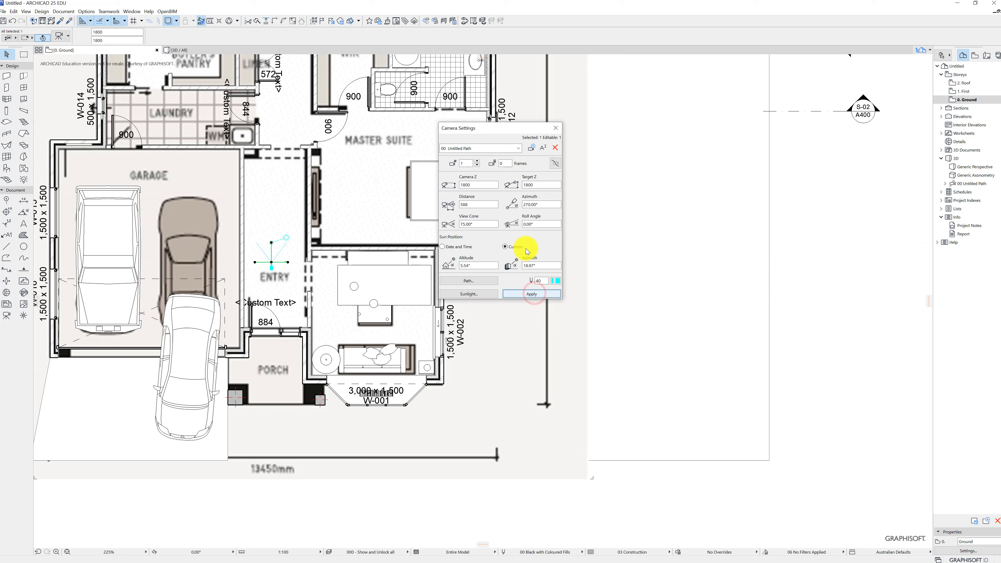
pyautogui.click(552, 128)
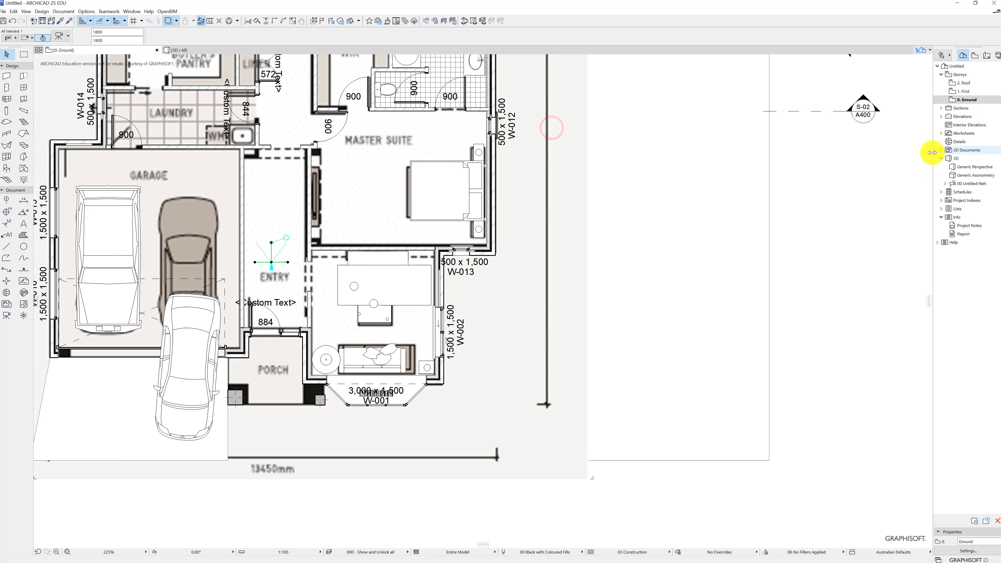
# Preview the entry camera's 3D view from the camera path, and return to the Ground floor plan
pyautogui.click(945, 184)
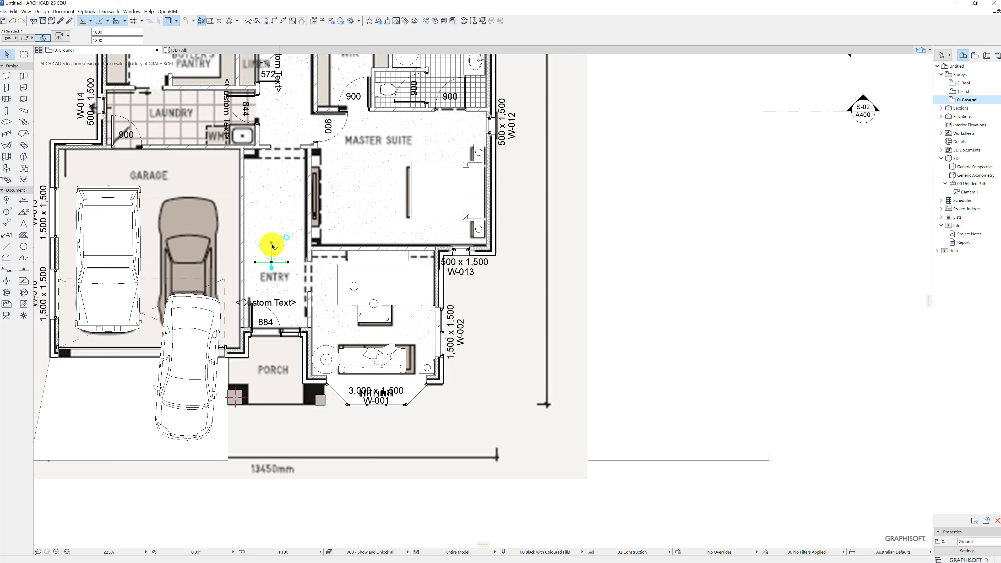
pyautogui.doubleClick(969, 192)
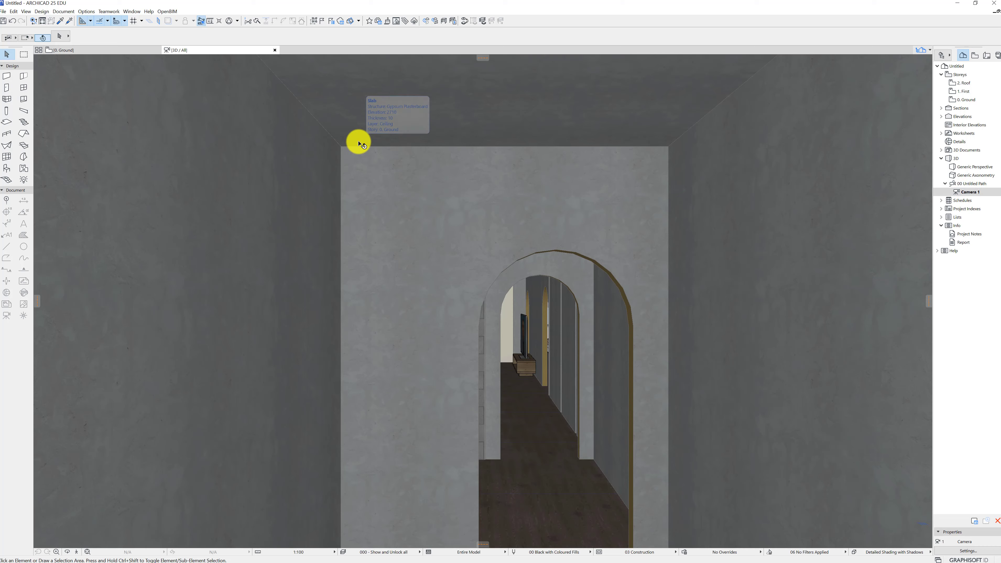
pyautogui.moveTo(361, 142)
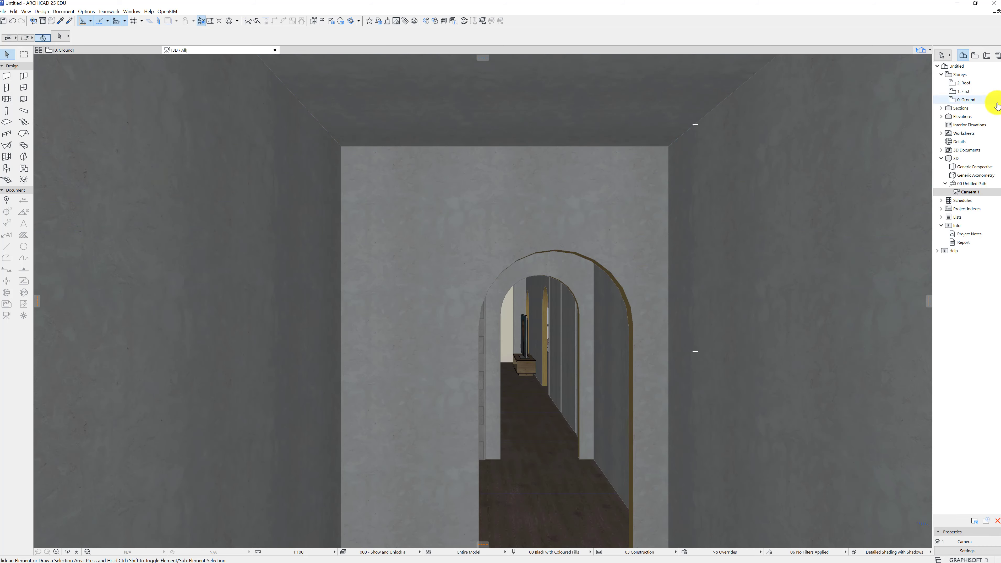
pyautogui.doubleClick(971, 100)
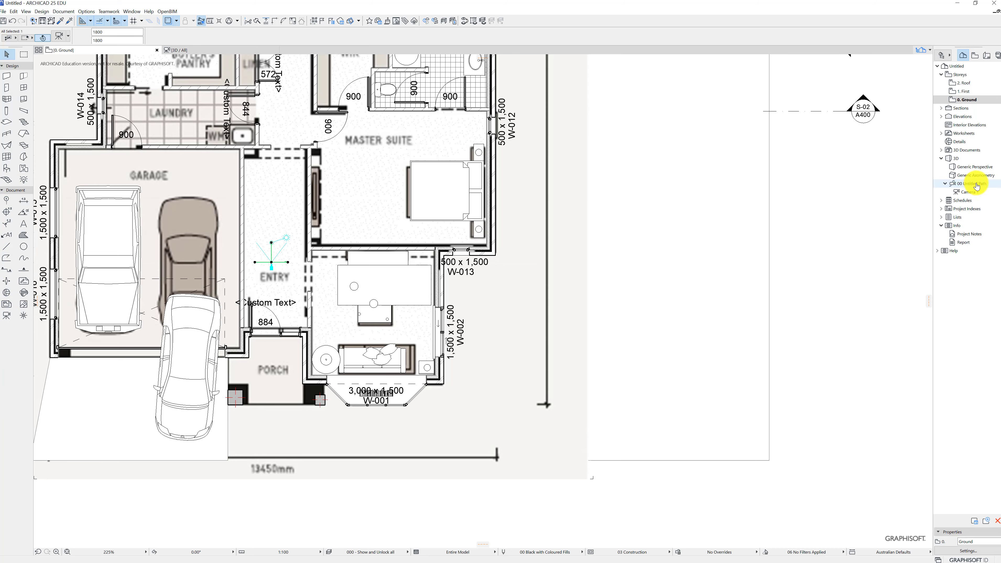
# Add three cameras continuing the path up the entry hallway and turning through the master suite doorway
pyautogui.click(7, 316)
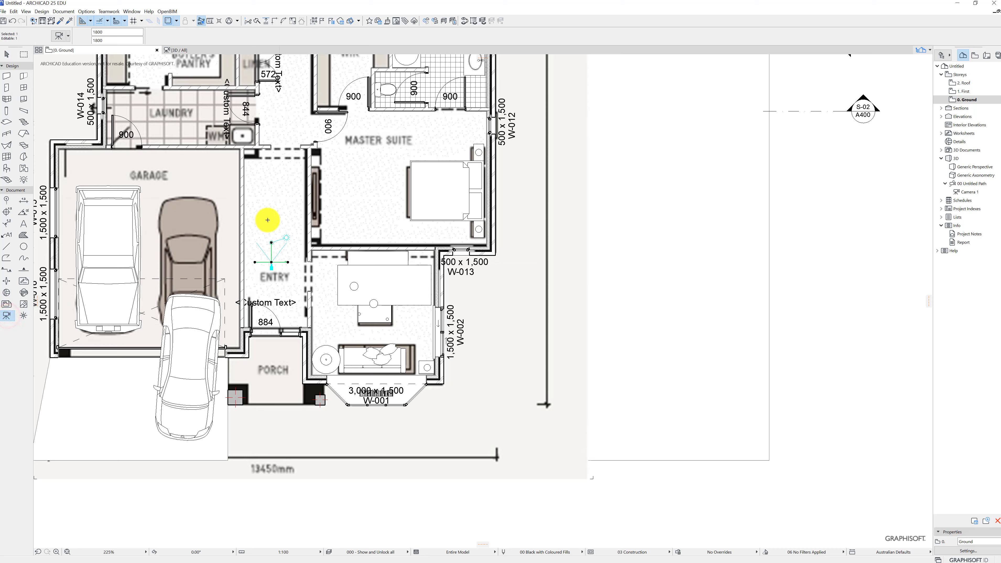
pyautogui.click(273, 223)
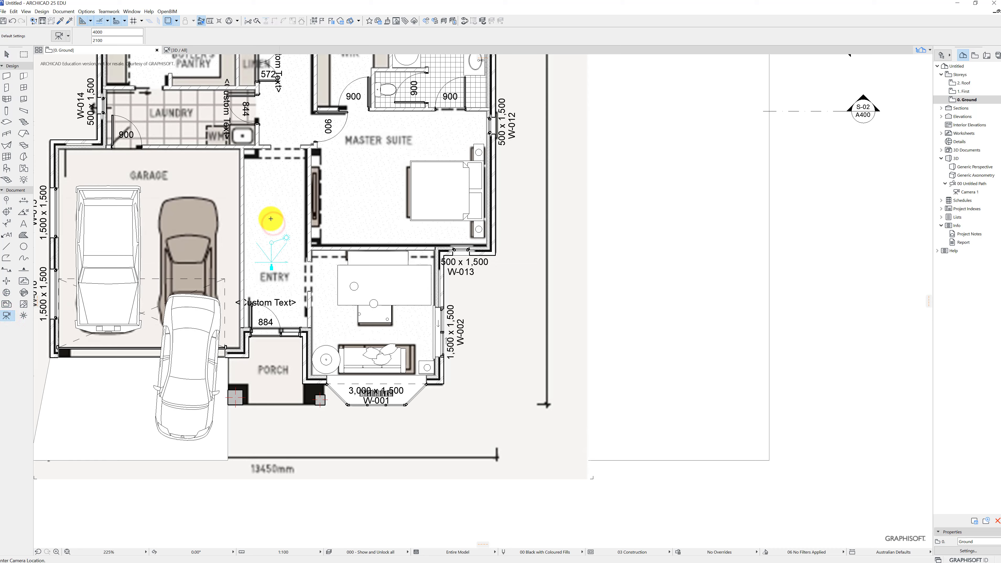
pyautogui.click(272, 219)
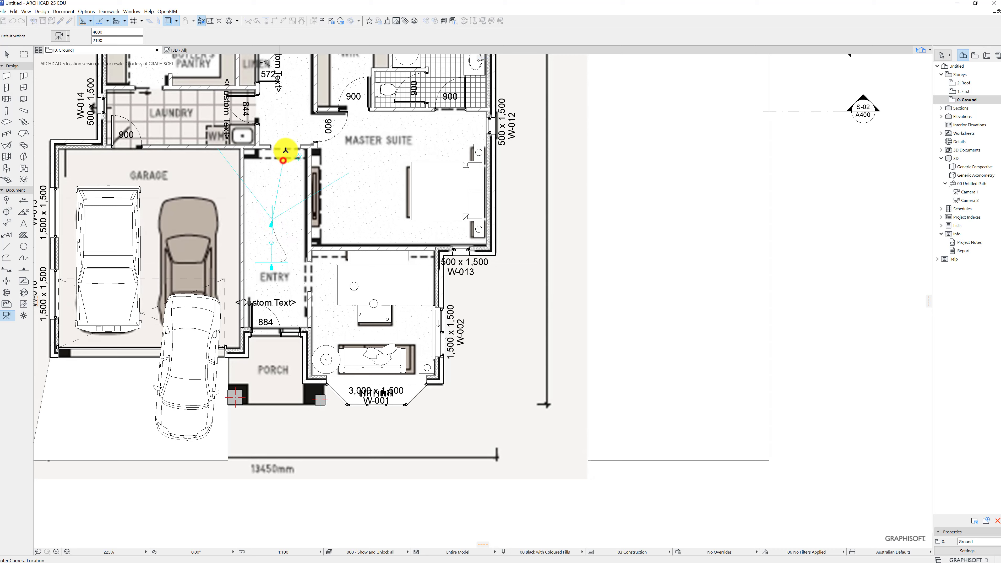
pyautogui.click(283, 160)
pyautogui.click(283, 153)
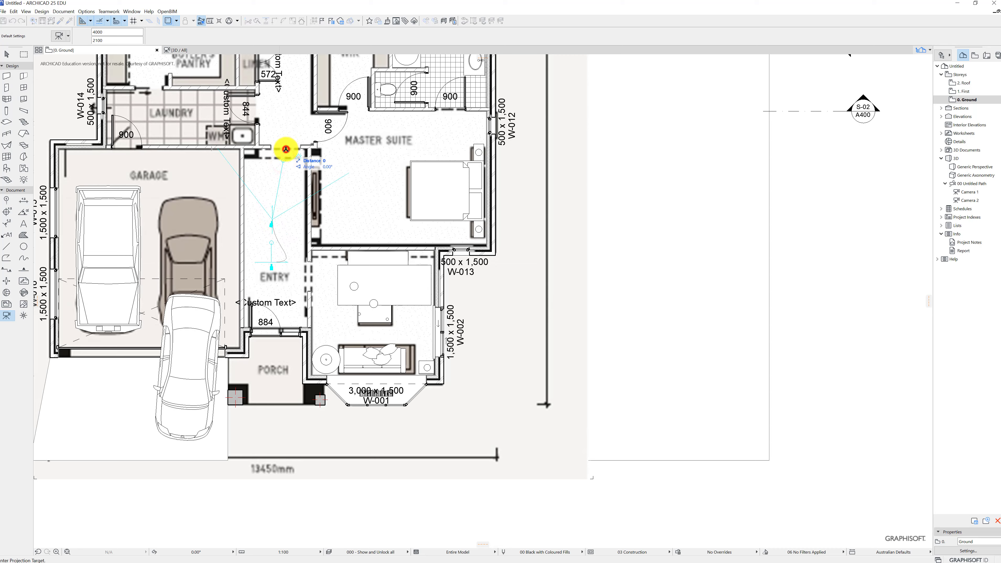
pyautogui.click(298, 128)
pyautogui.click(309, 124)
pyautogui.click(332, 137)
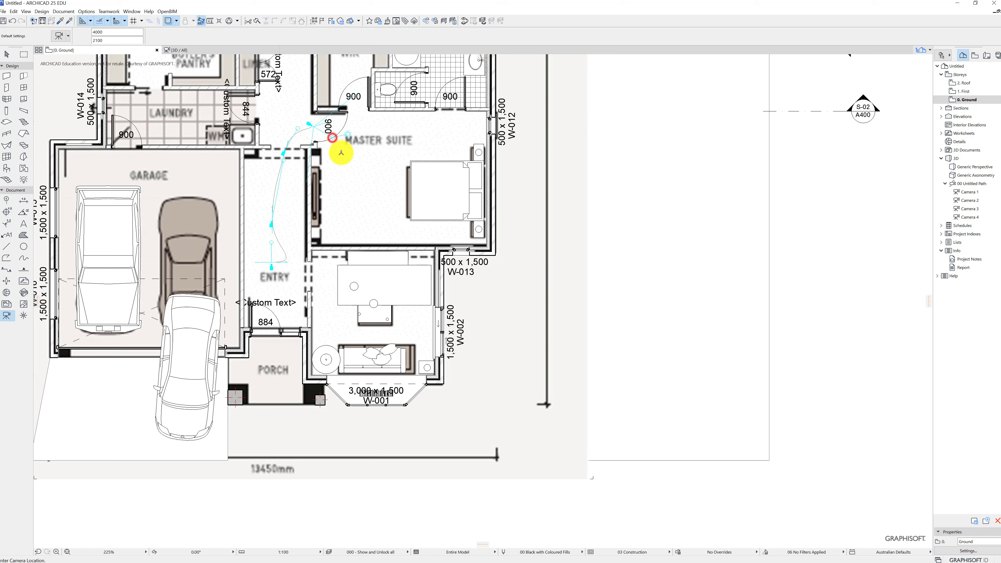
# Extend the camera path with five cameras down through the master suite and along the side of the bed beside the lower wall
pyautogui.click(341, 150)
pyautogui.click(347, 189)
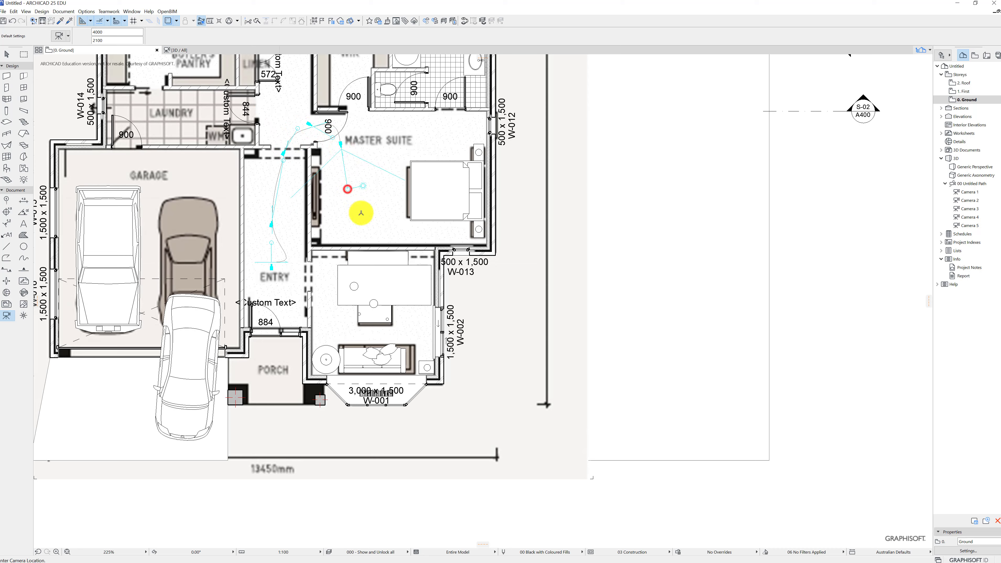
pyautogui.click(348, 199)
pyautogui.click(369, 224)
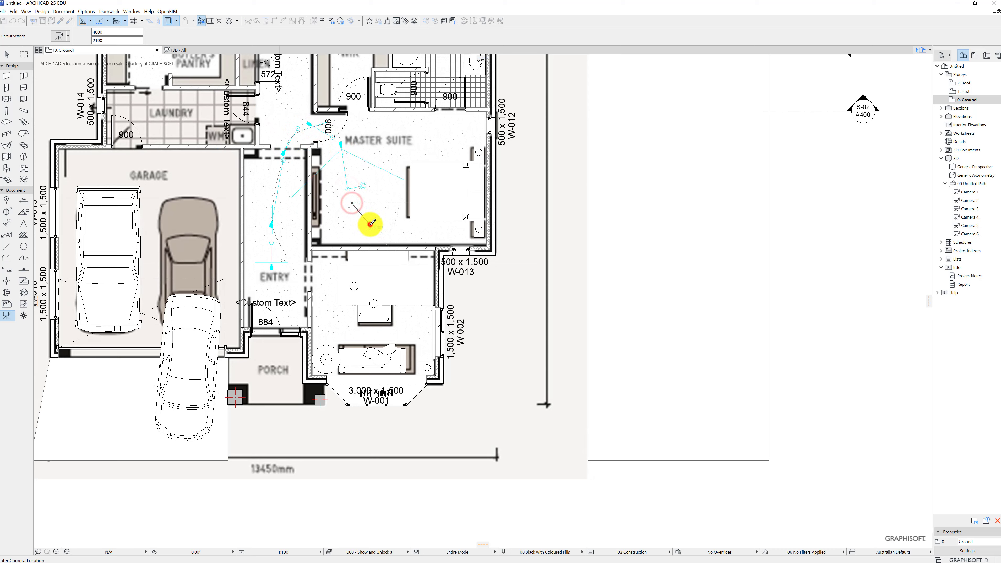
pyautogui.click(378, 227)
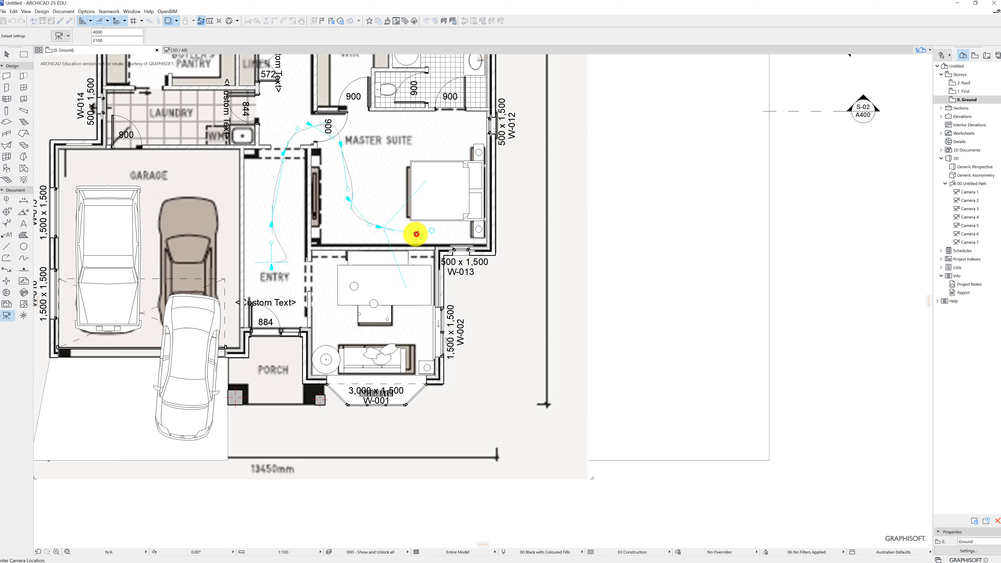
pyautogui.click(416, 234)
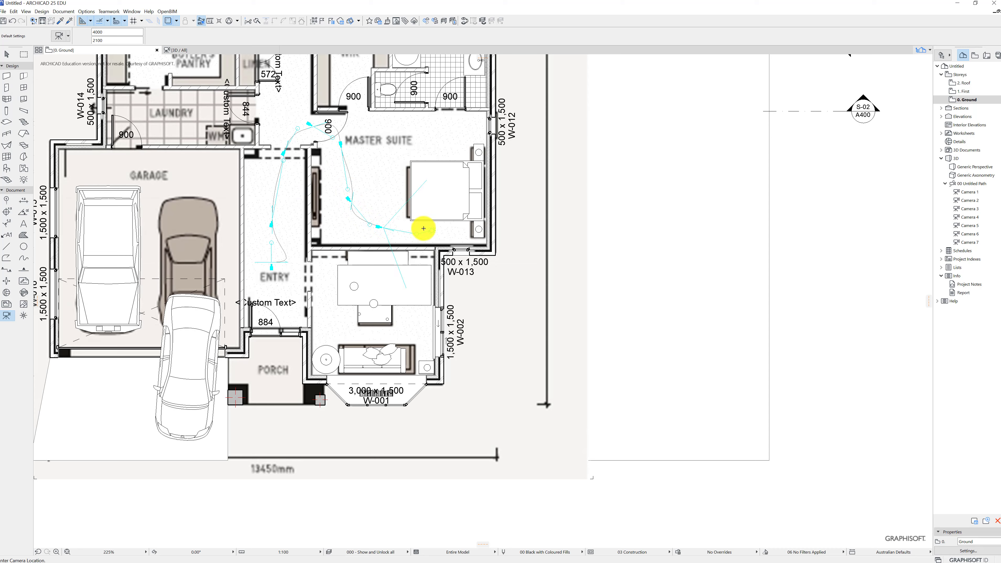
pyautogui.click(438, 230)
pyautogui.click(452, 224)
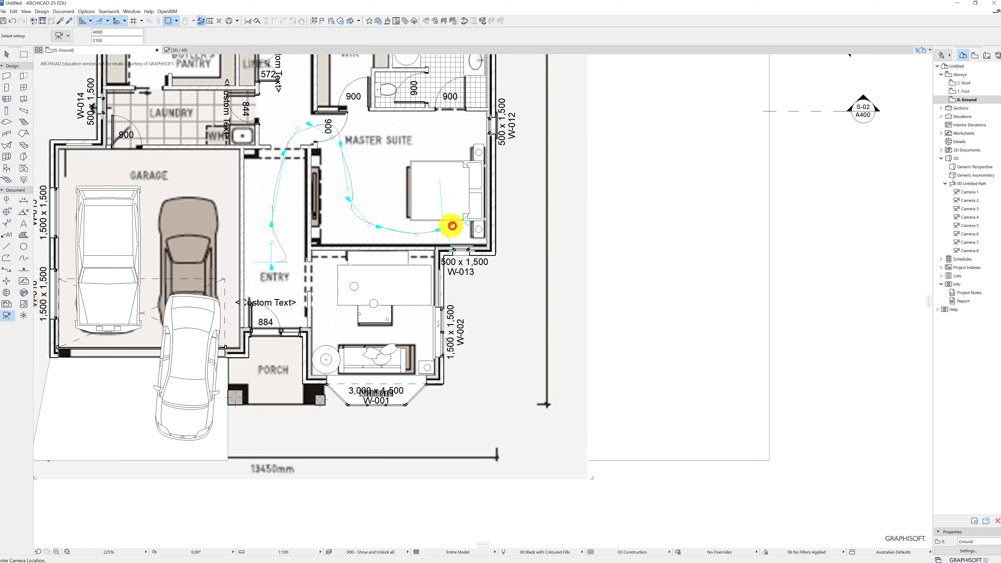
# Add three cameras leading back around the foot of the bed and up towards the ensuite door
pyautogui.click(400, 221)
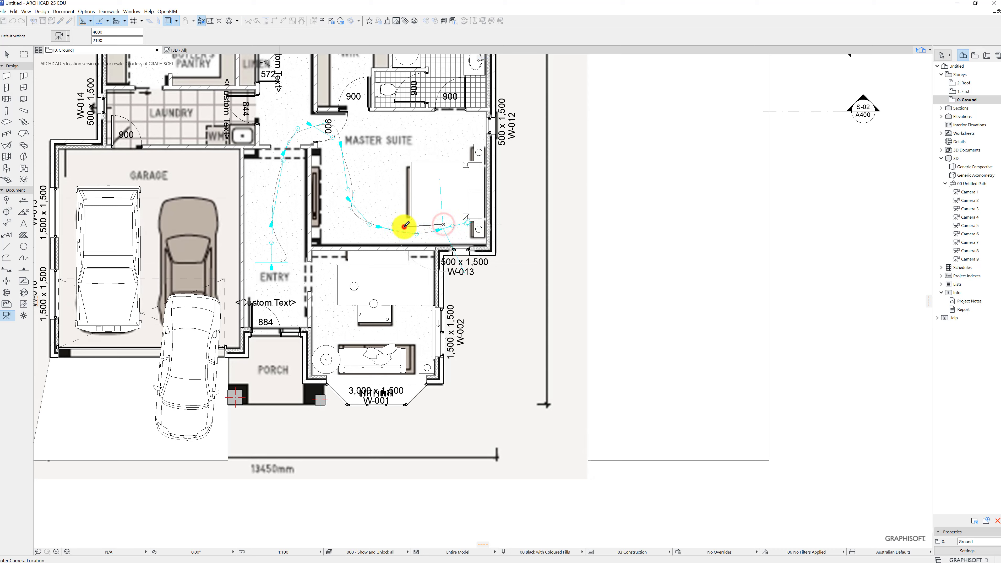
pyautogui.click(389, 192)
pyautogui.click(386, 177)
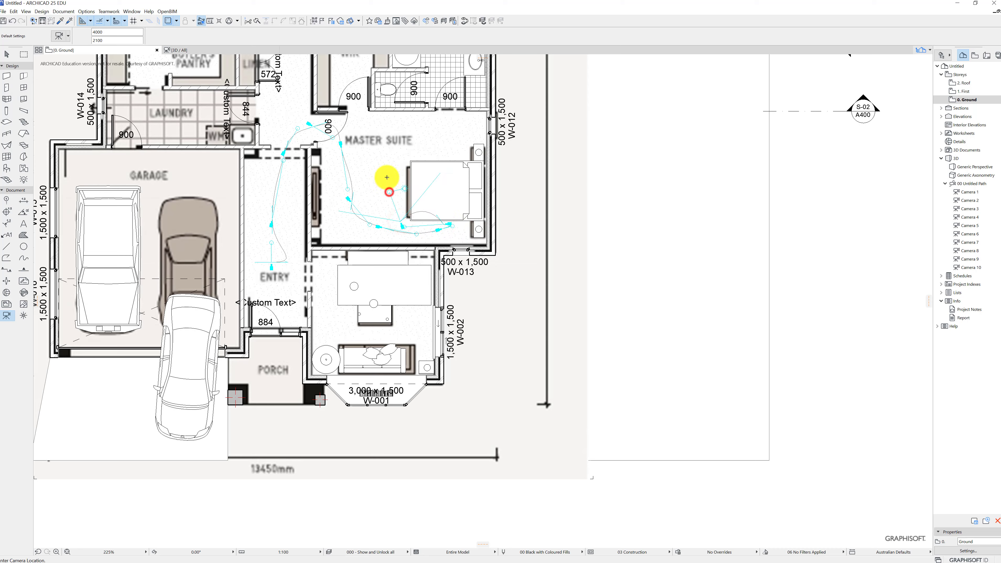
pyautogui.click(396, 149)
pyautogui.click(404, 147)
pyautogui.click(433, 135)
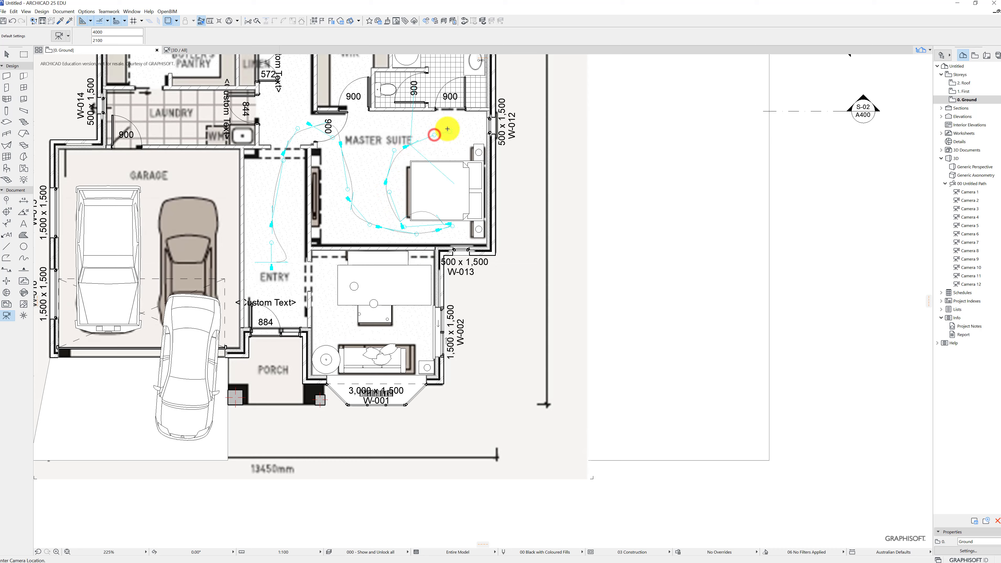
# Continue the camera path with five cameras through the ensuite door, towards the toilet and up beside the vanity
pyautogui.click(447, 132)
pyautogui.click(448, 117)
pyautogui.click(449, 99)
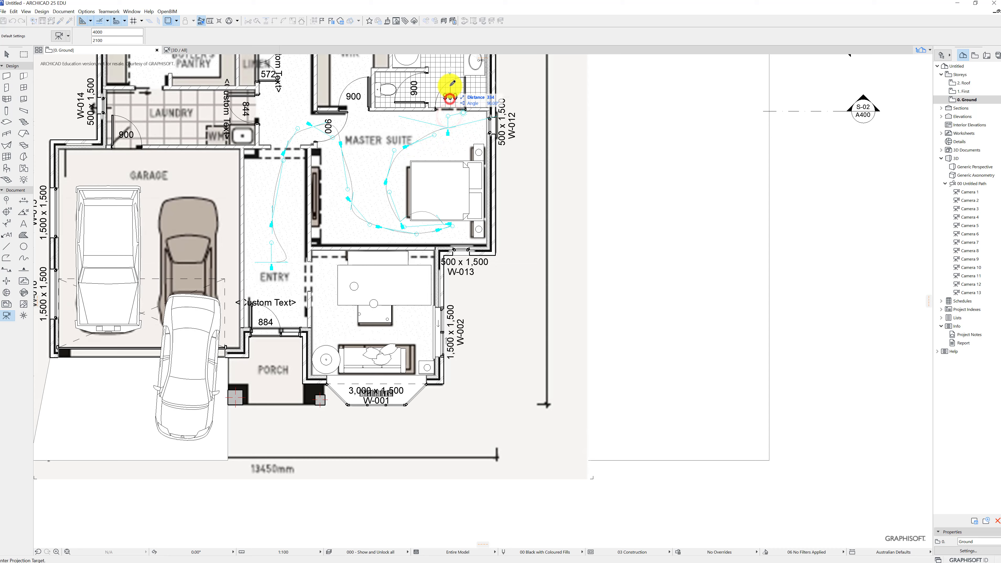
pyautogui.click(439, 87)
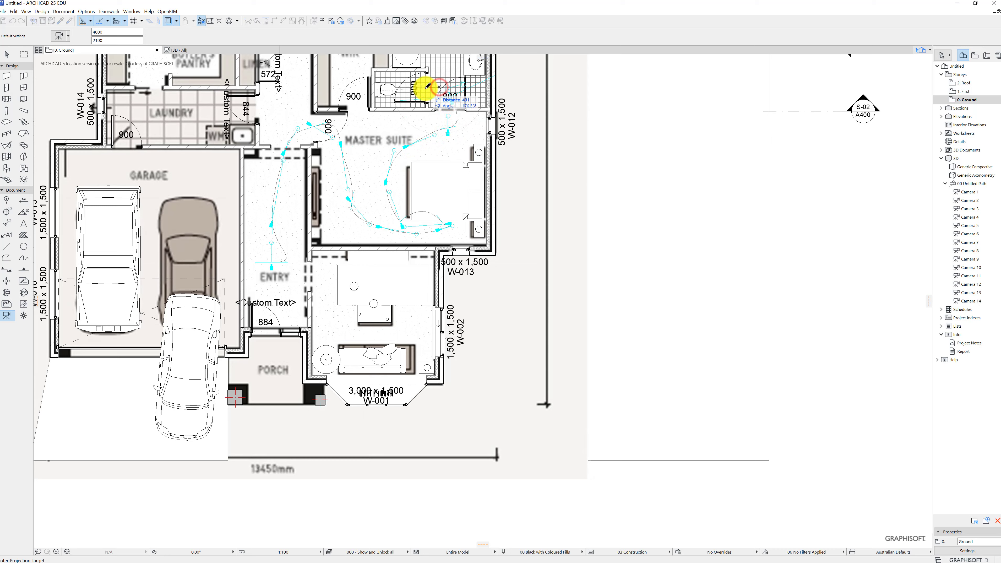
pyautogui.click(426, 88)
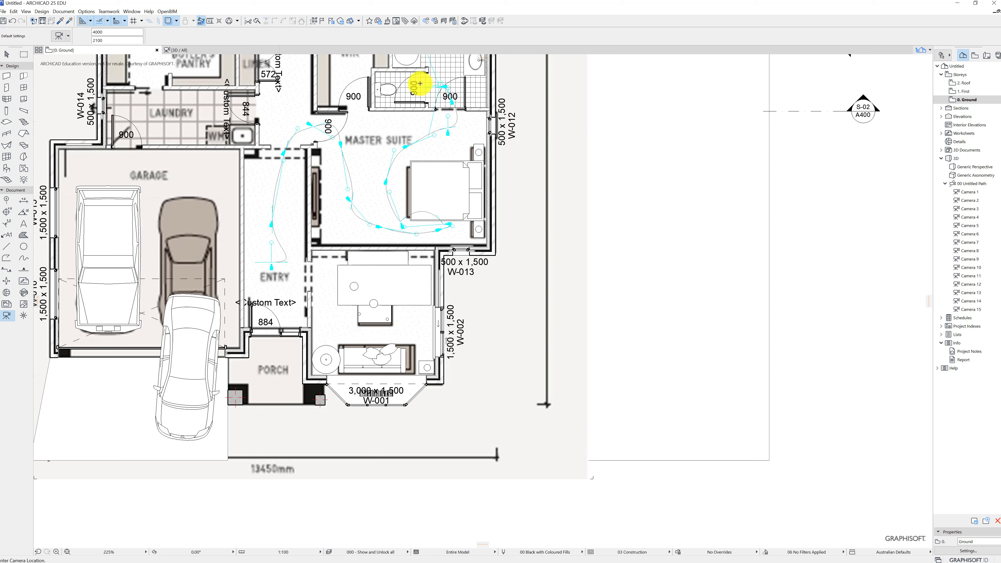
pyautogui.click(420, 83)
pyautogui.click(448, 72)
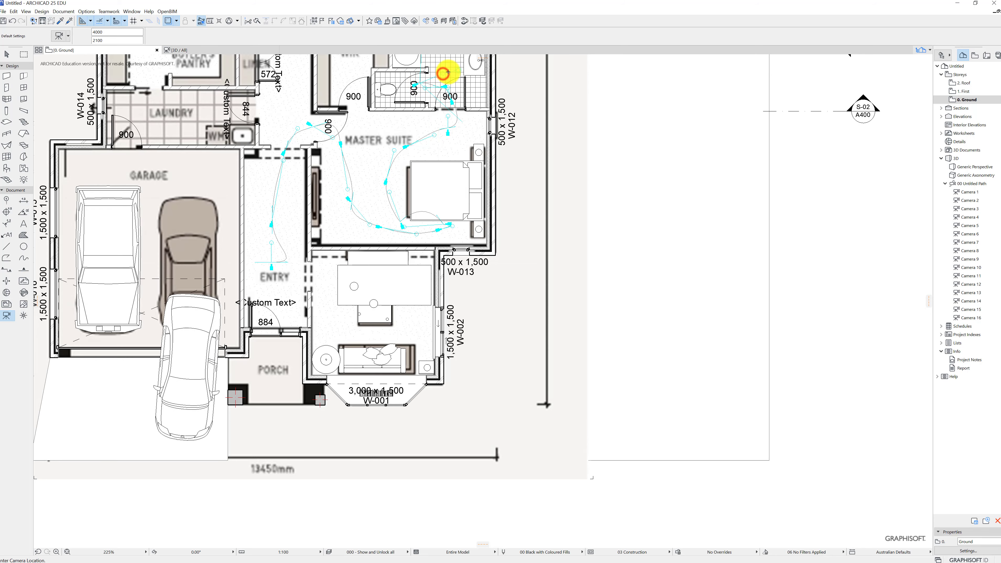
pyautogui.moveTo(447, 72); pyautogui.dragTo(409, 225, button='middle')
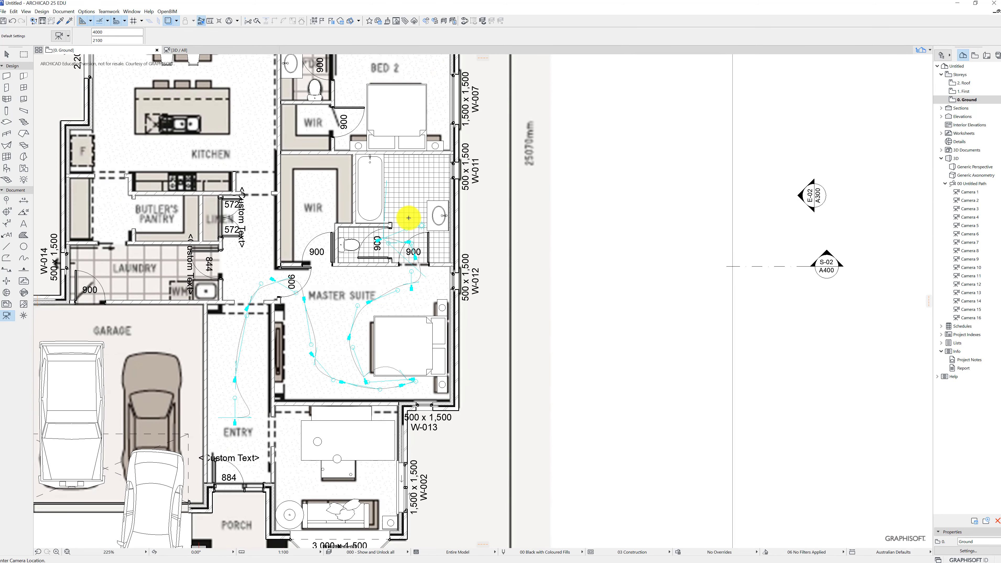
pyautogui.click(406, 220)
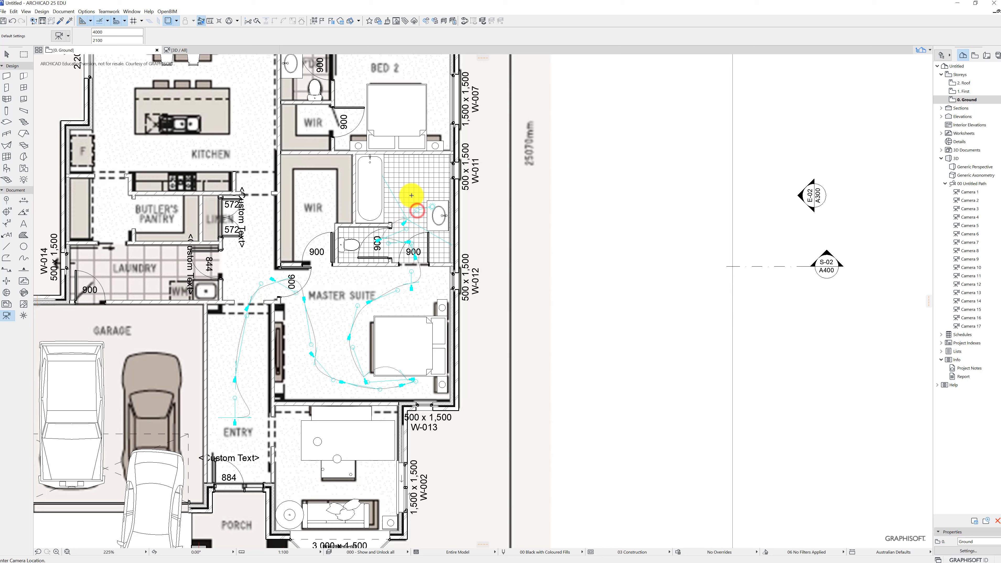
# Finish the camera path with two cameras in the ensuite, from beside the vanity across towards the bathtub
pyautogui.click(411, 201)
pyautogui.click(415, 187)
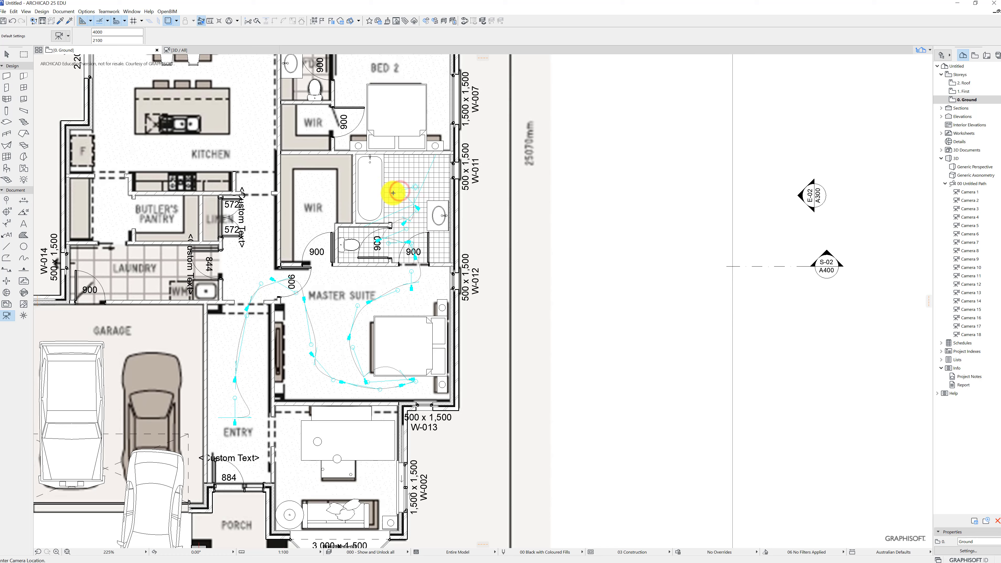
pyautogui.click(388, 195)
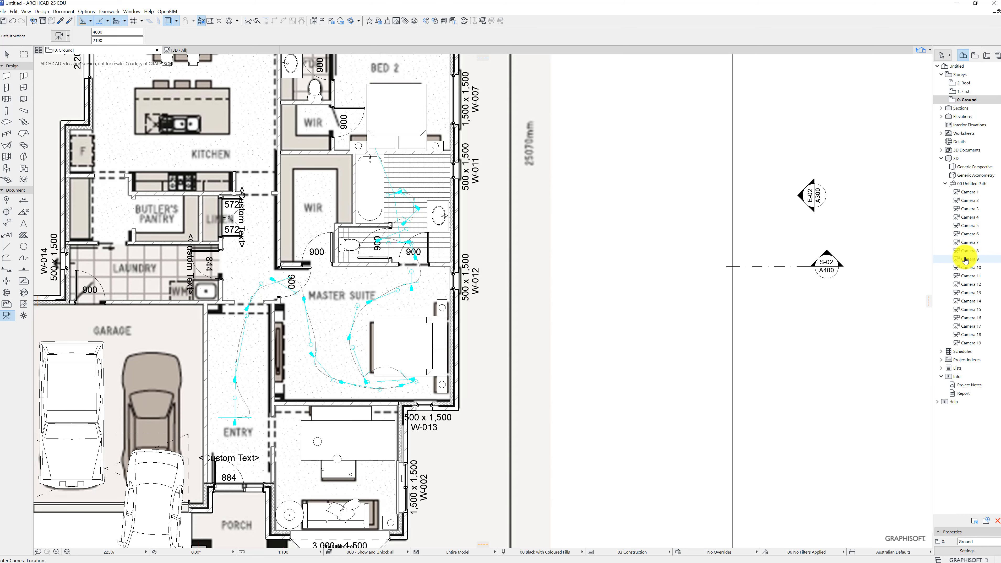
# Check the 3D views of cameras 12, 13, 14, 1 and 2 on the untitled path
pyautogui.doubleClick(970, 284)
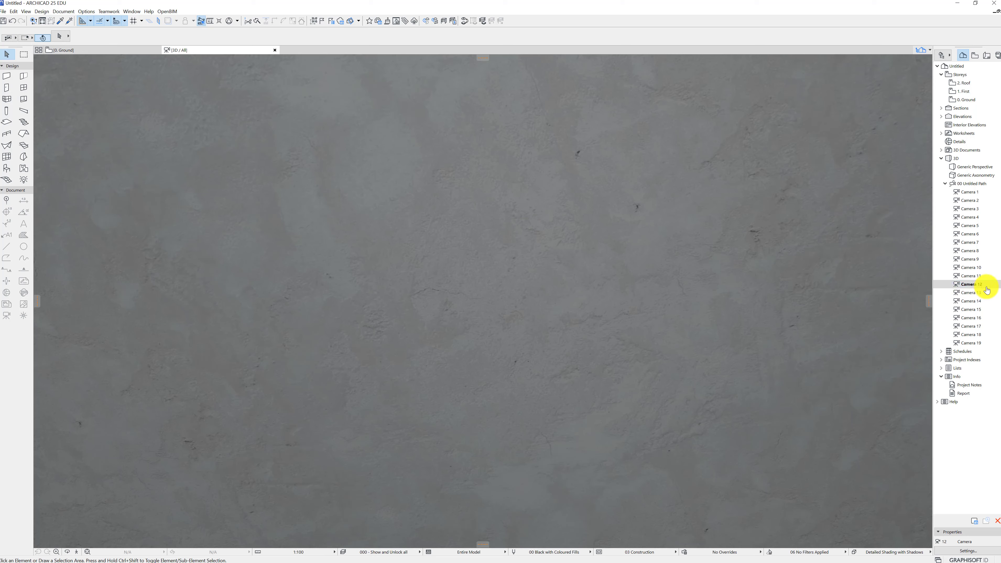
pyautogui.doubleClick(972, 294)
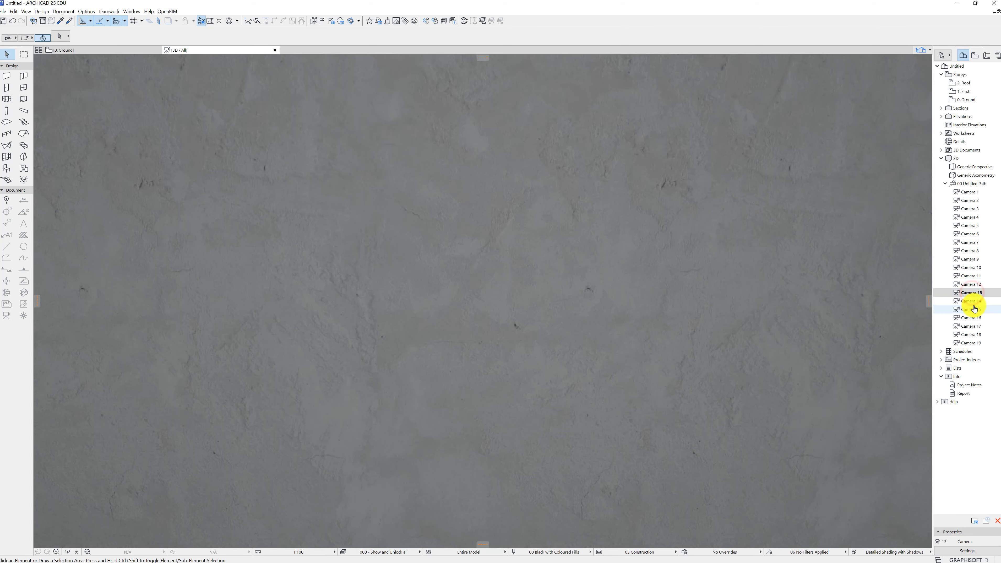
pyautogui.doubleClick(974, 304)
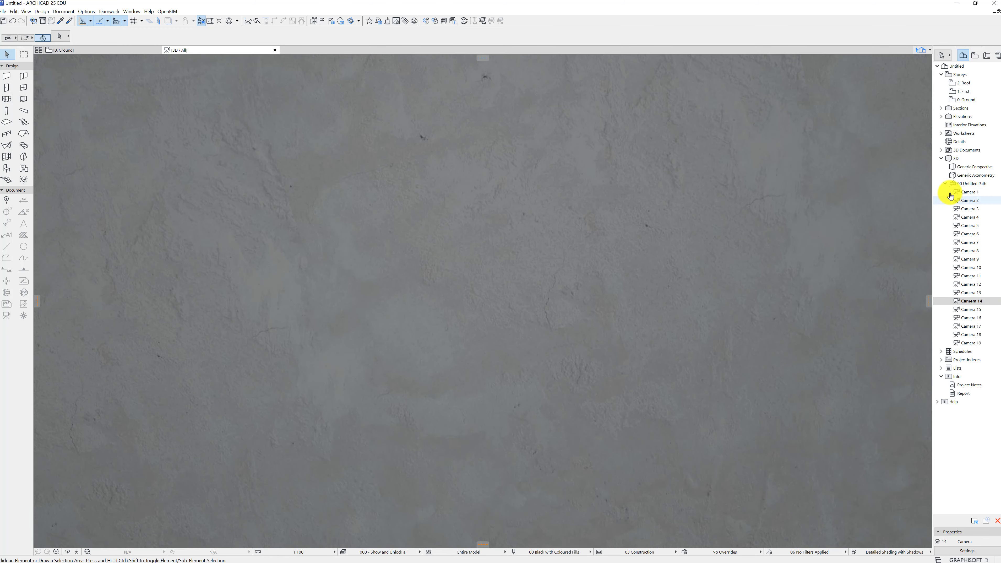
pyautogui.click(972, 194)
pyautogui.doubleClick(972, 194)
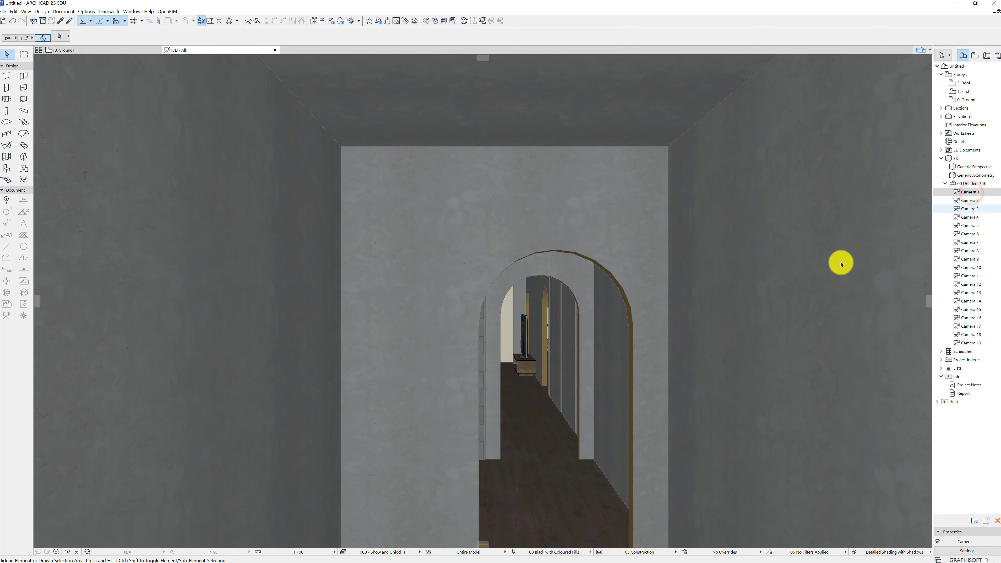
pyautogui.click(974, 201)
pyautogui.doubleClick(974, 201)
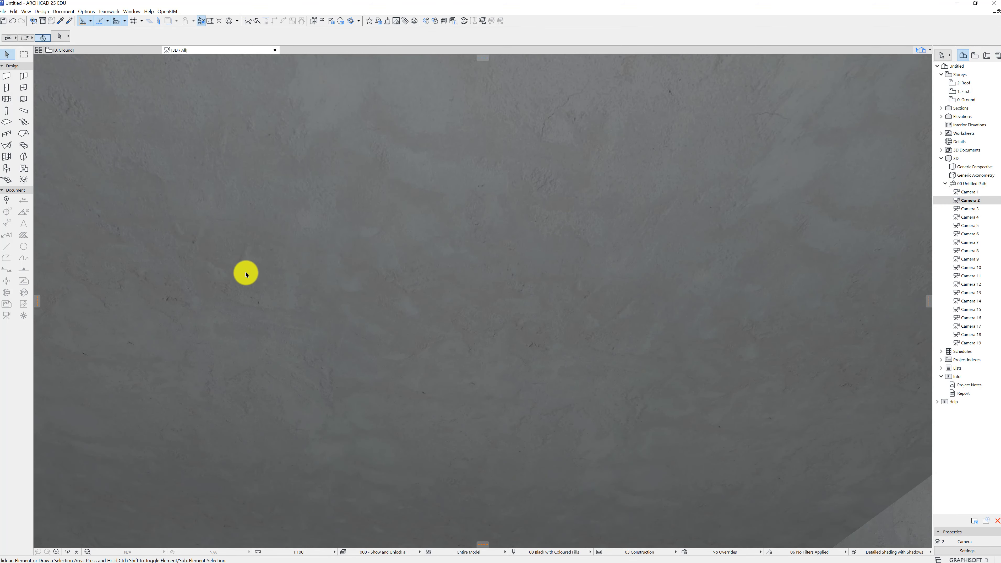
# Return to the Ground floor plan and select every camera using Find & Select with the element type Camera
pyautogui.doubleClick(970, 100)
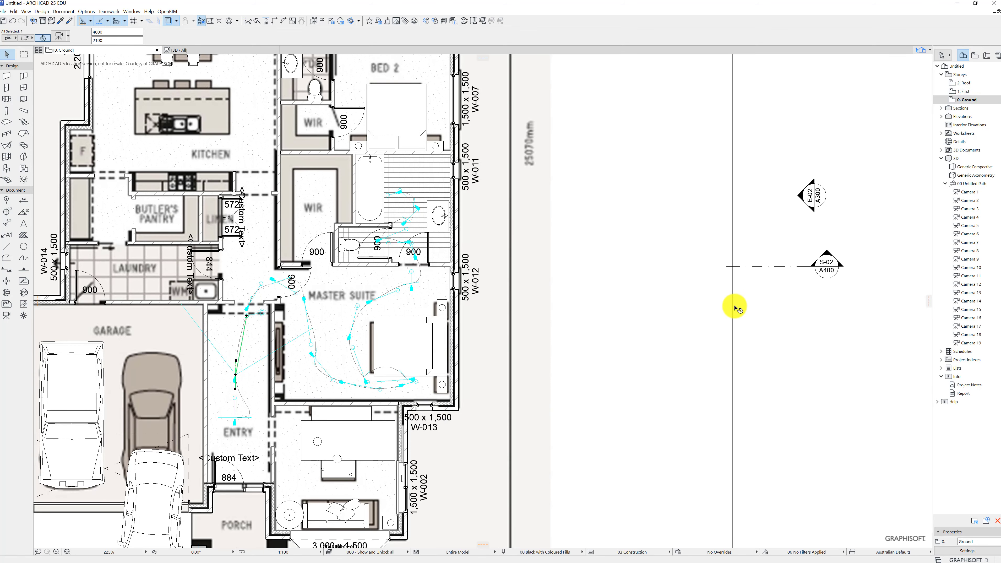
pyautogui.click(783, 321)
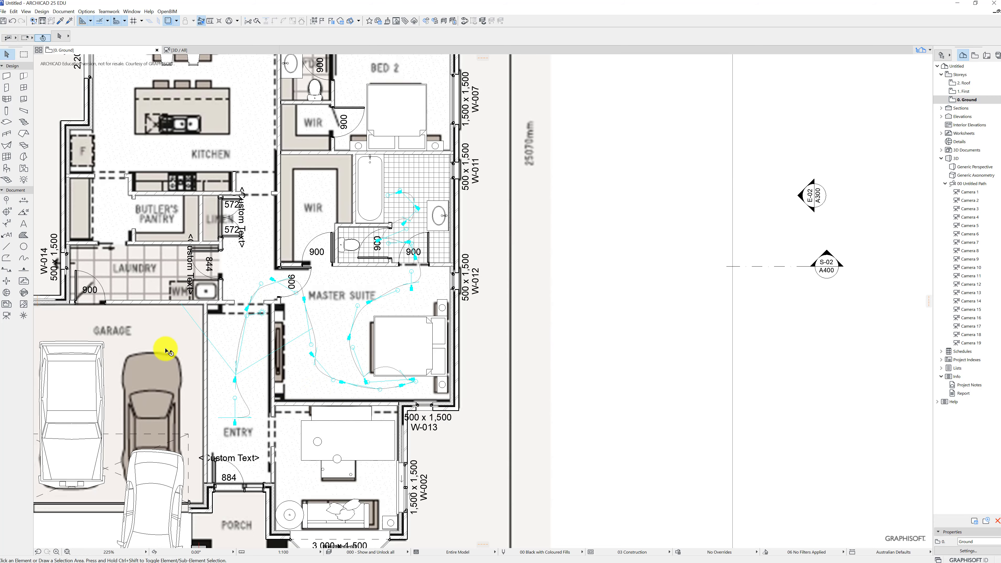
pyautogui.hotkey('ctrl', 'f')
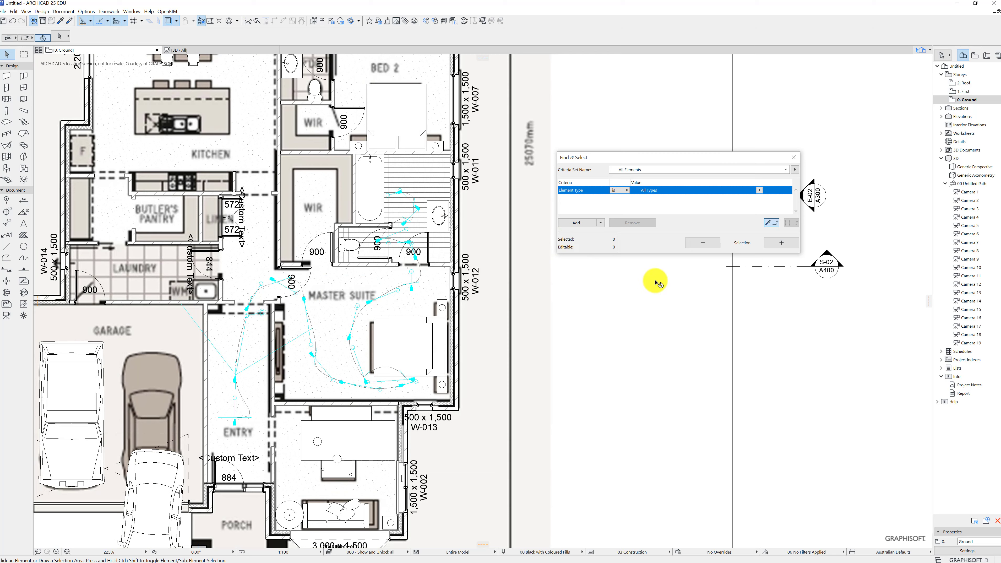
pyautogui.click(627, 192)
pyautogui.click(632, 190)
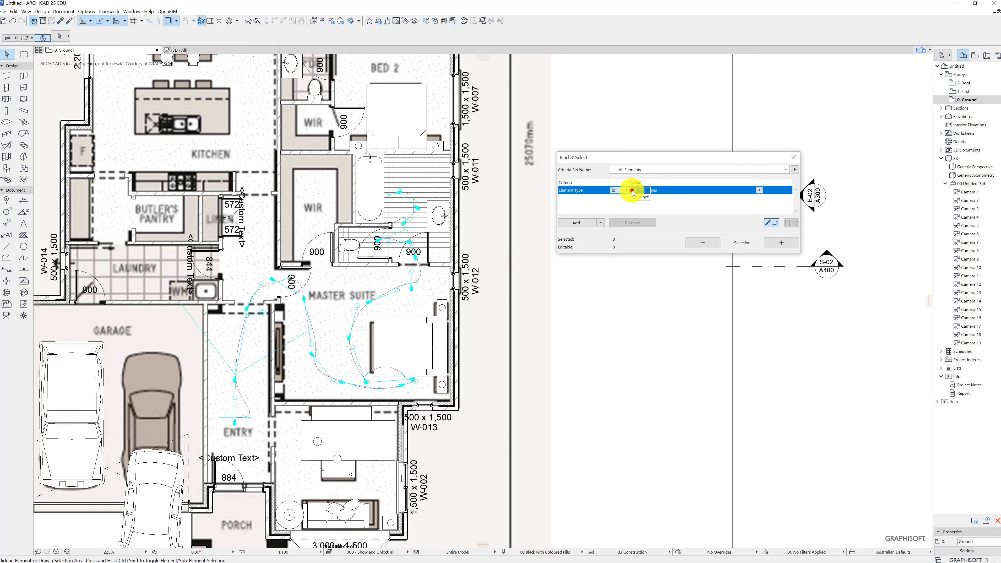
pyautogui.click(758, 190)
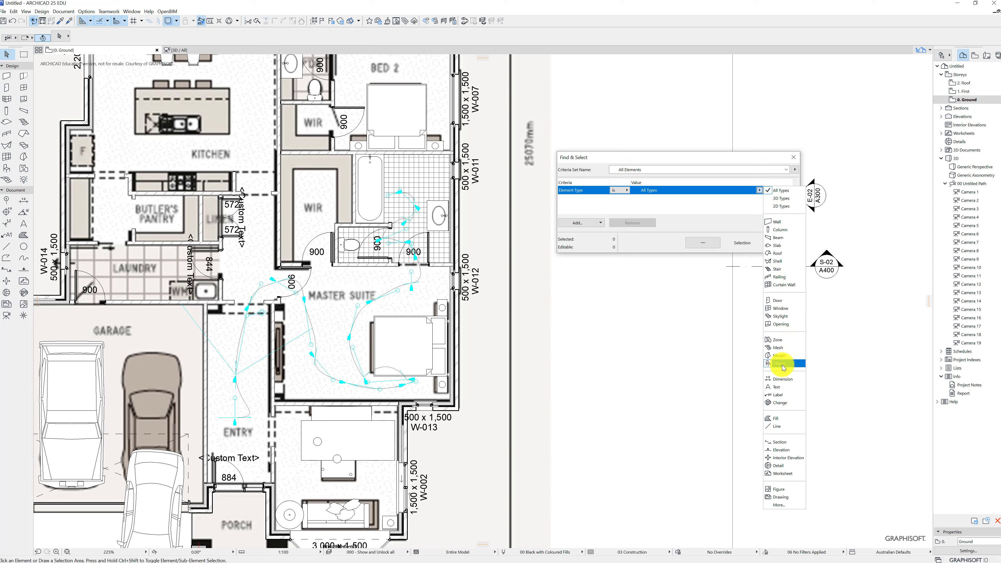
pyautogui.click(779, 505)
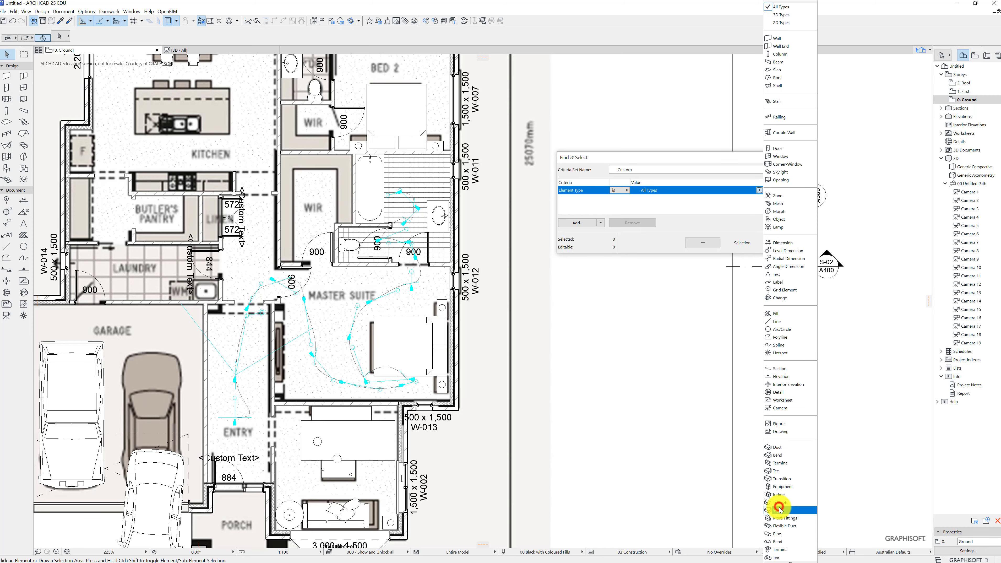
pyautogui.click(782, 408)
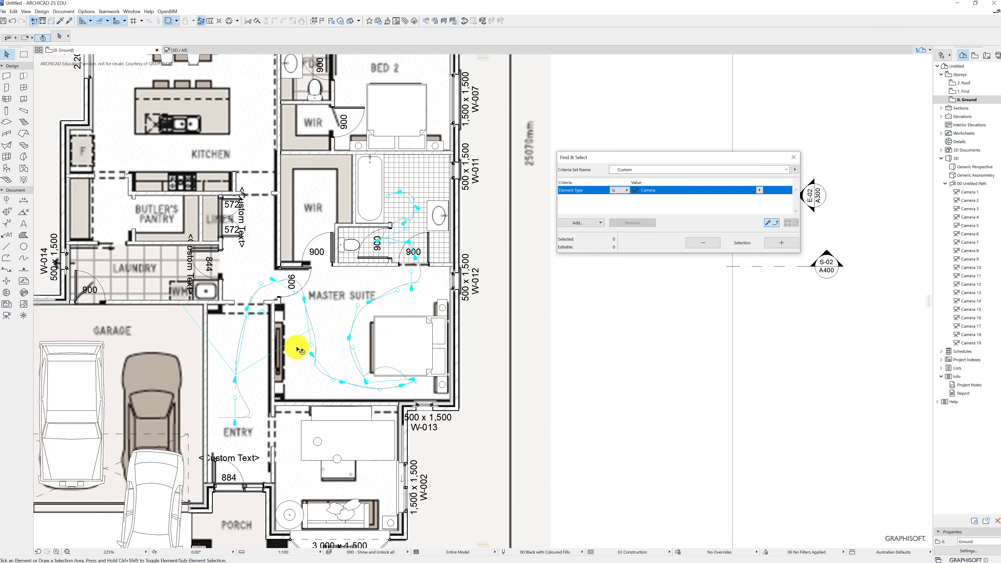
pyautogui.click(781, 242)
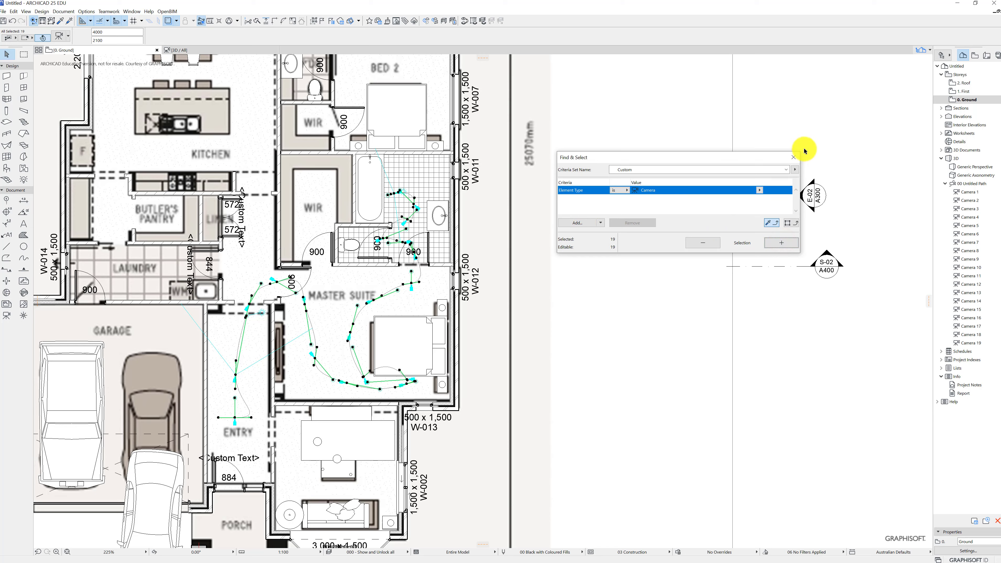
pyautogui.click(792, 158)
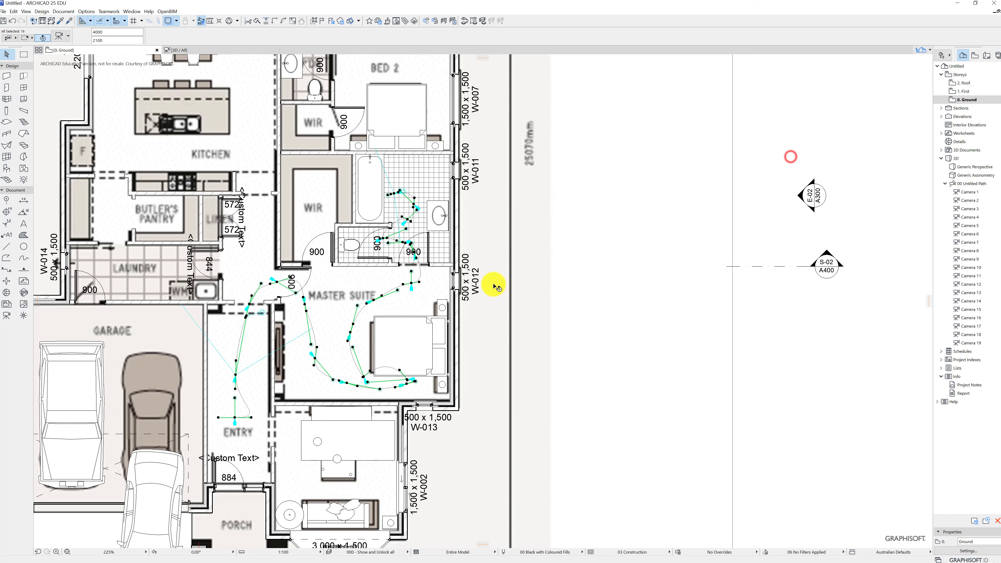
# Set Camera Z and Target Z to 1800 for all selected cameras and apply the change
pyautogui.doubleClick(554, 256)
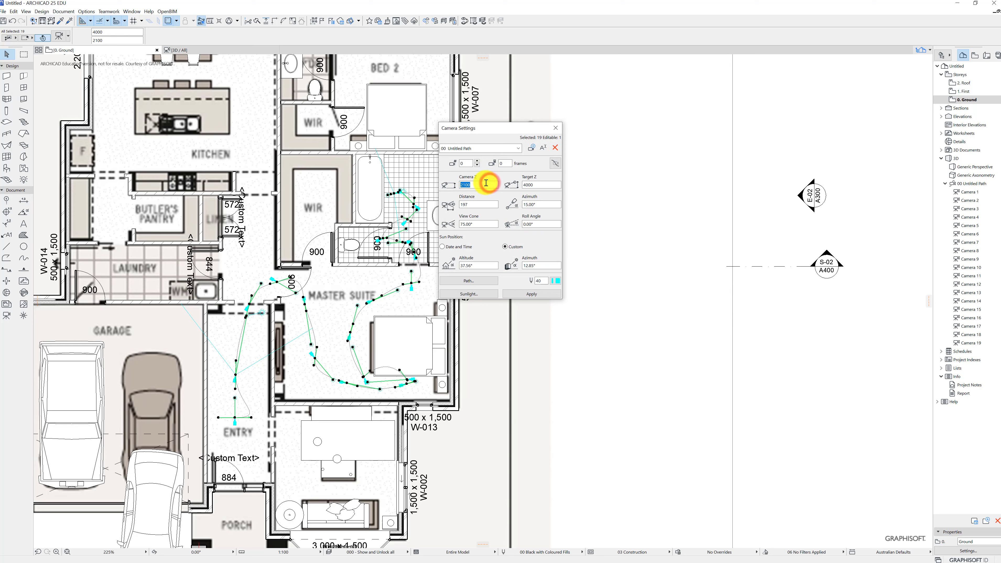
pyautogui.write('18')
pyautogui.click(531, 293)
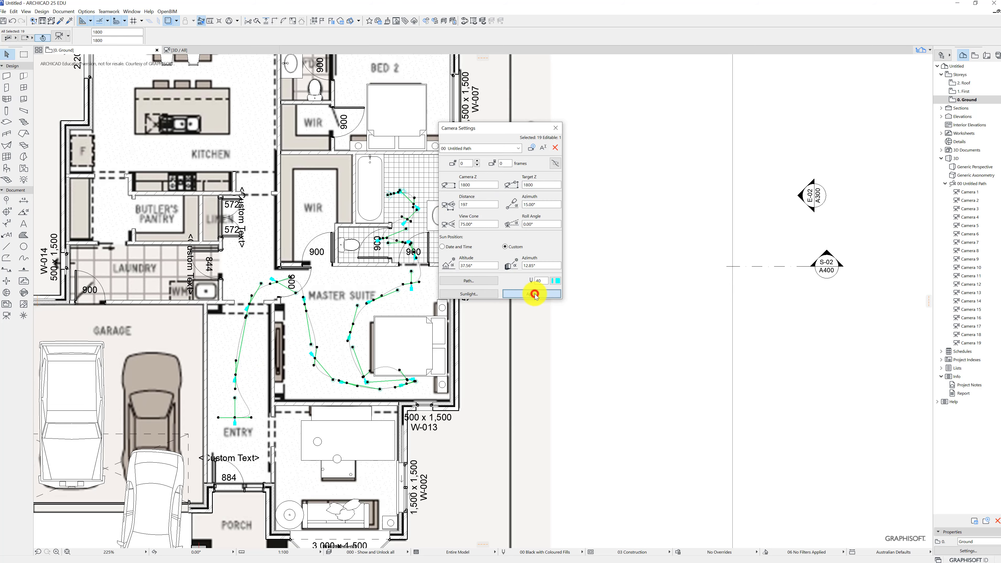
# Check the 3D views of cameras 8, 9 and 10, return to the Ground floor plan and close the camera settings
pyautogui.doubleClick(976, 253)
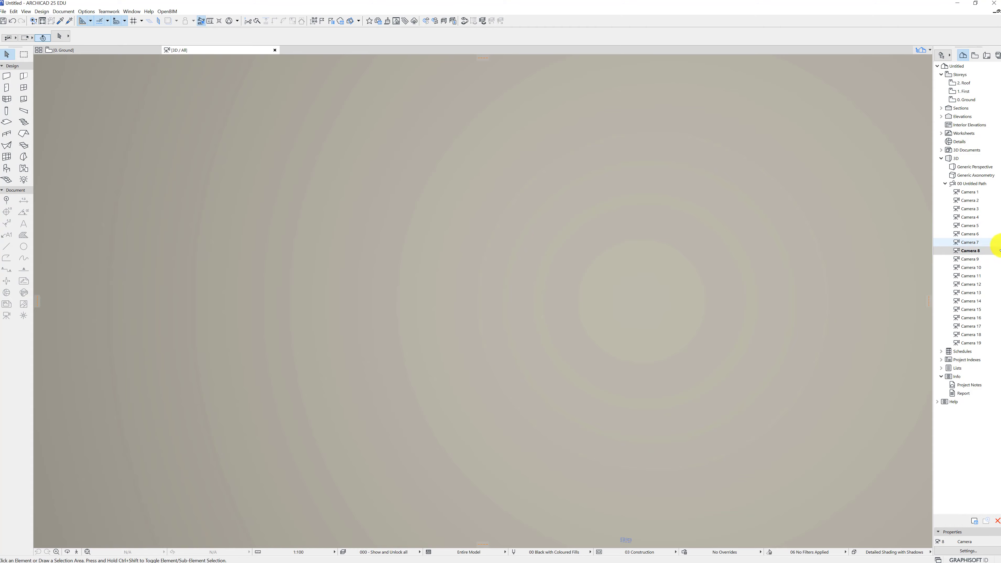
pyautogui.doubleClick(973, 258)
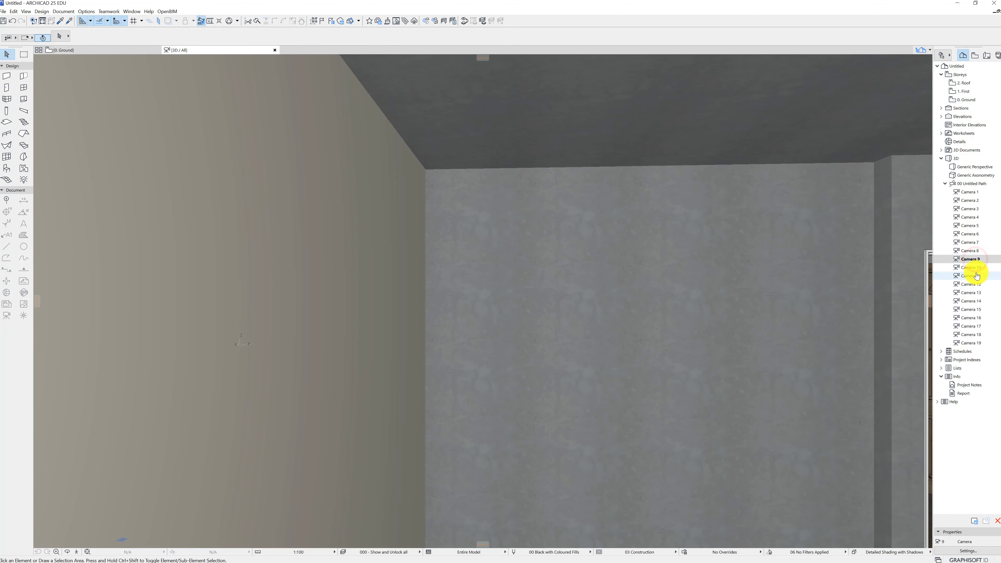
pyautogui.doubleClick(973, 268)
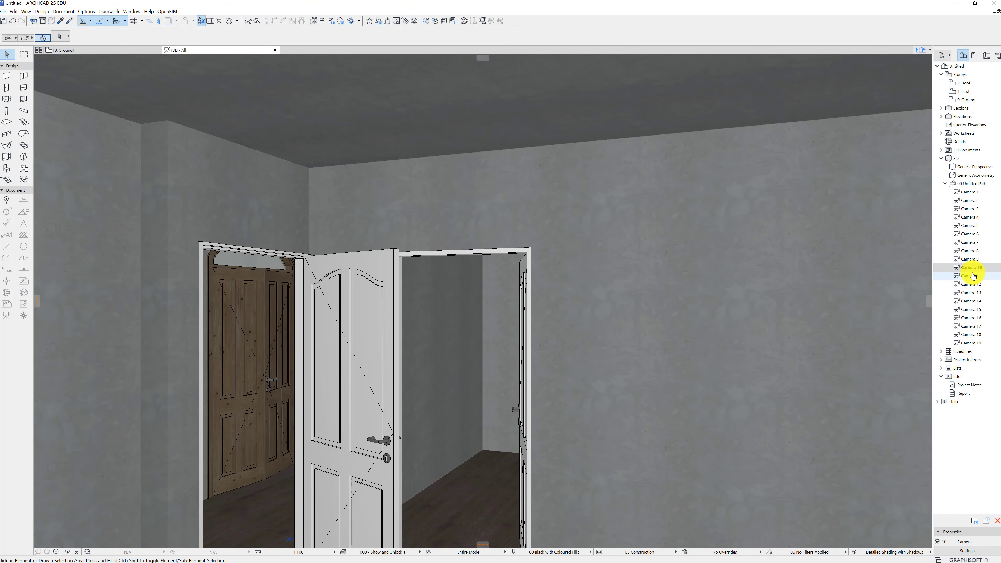
pyautogui.doubleClick(979, 183)
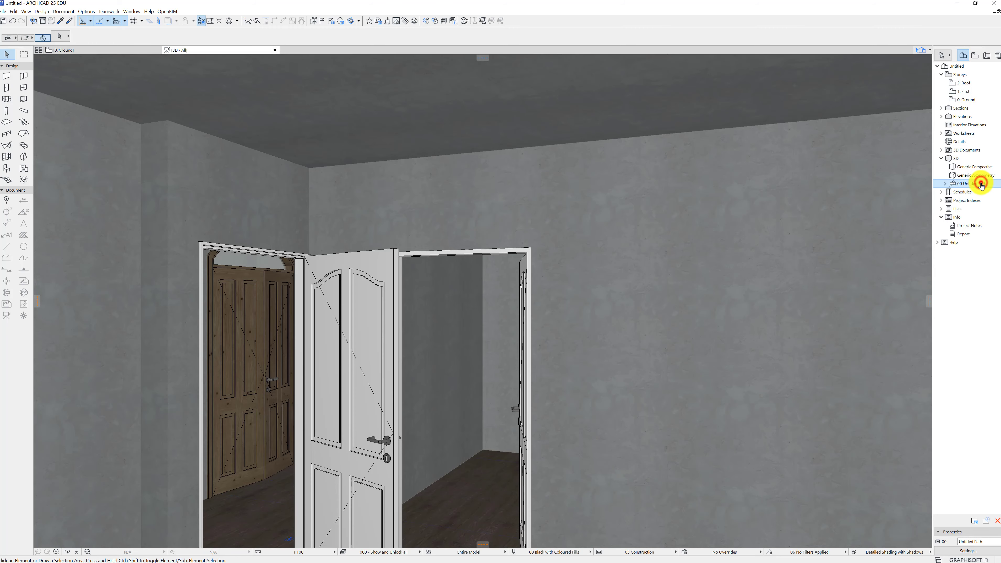
pyautogui.doubleClick(967, 100)
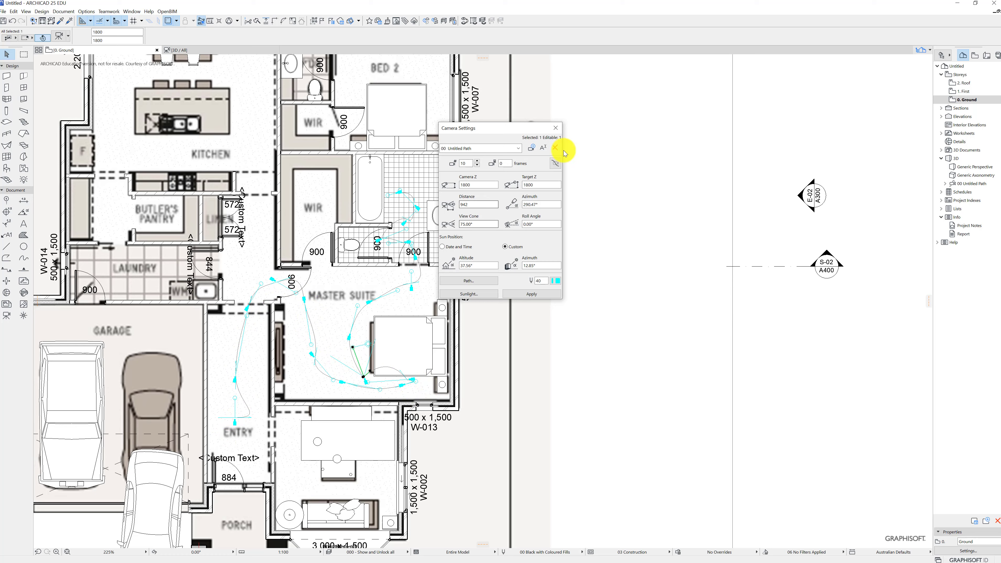
pyautogui.click(554, 128)
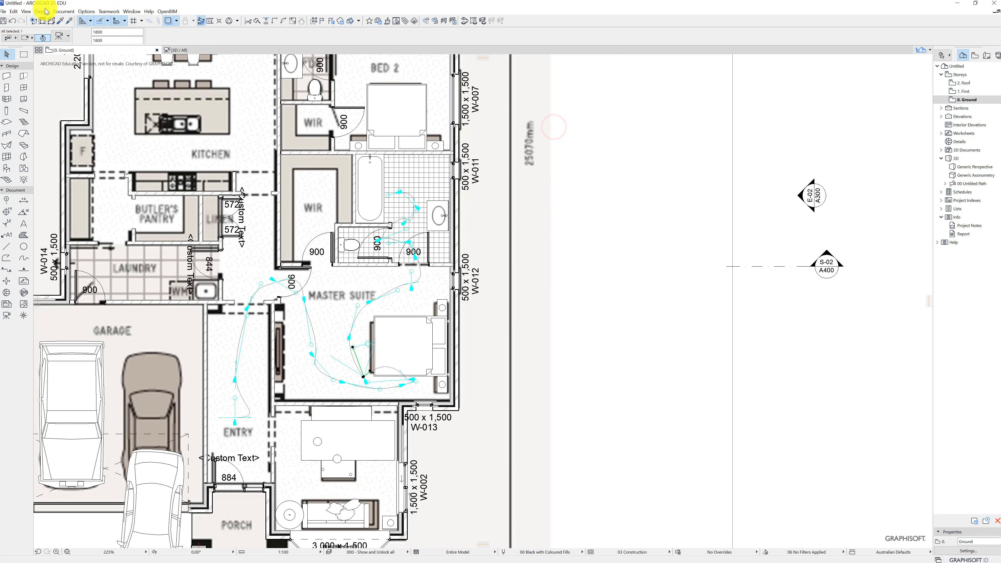
# Create a fly-through of the camera path from the 3D window and save it as an MP4 movie in Documents
pyautogui.click(64, 12)
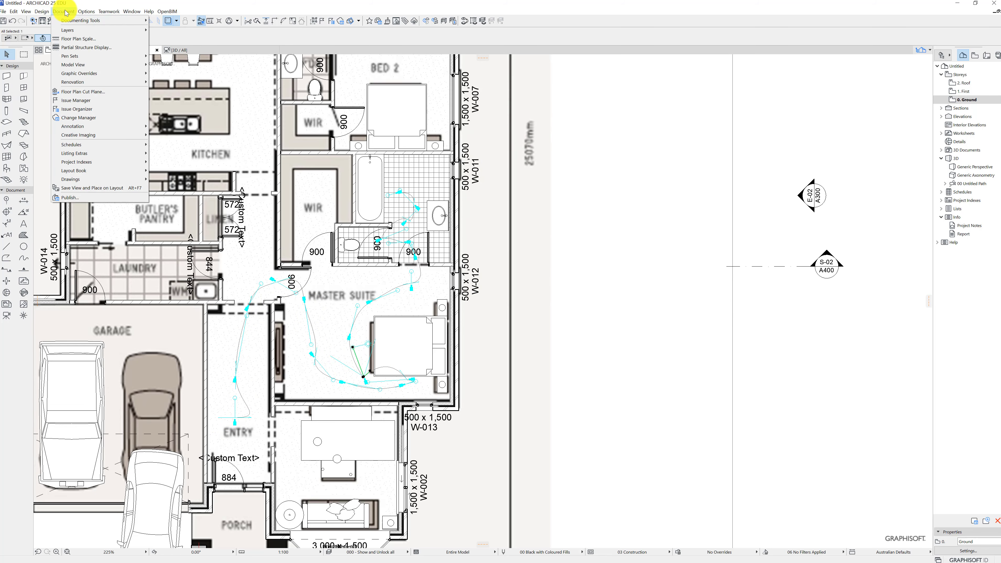
pyautogui.moveTo(96, 136)
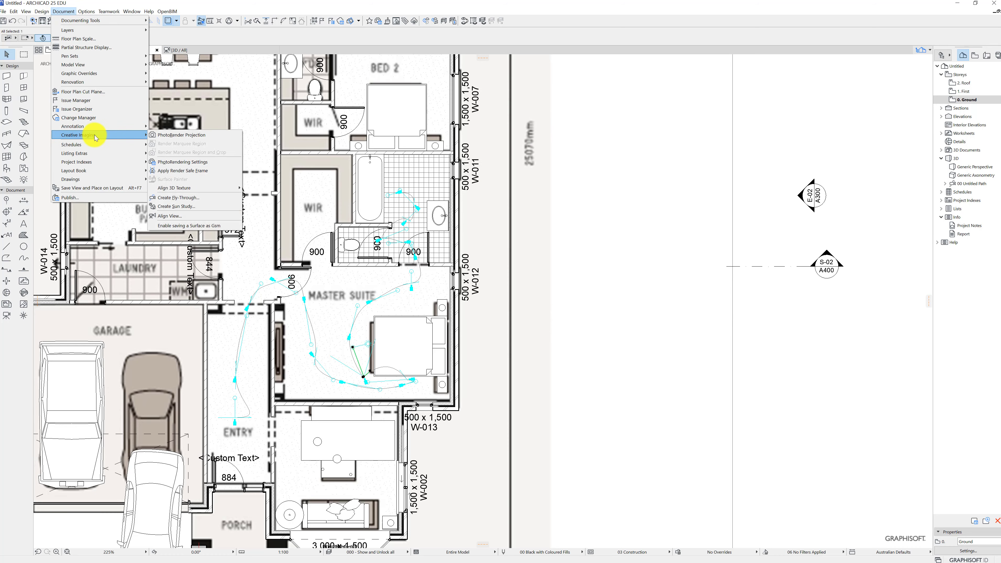
pyautogui.click(172, 198)
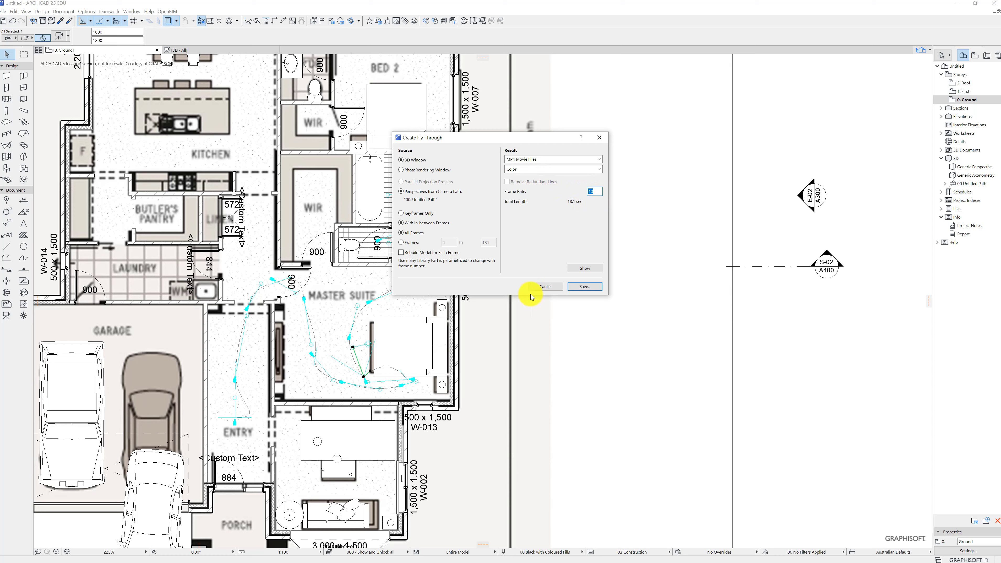
pyautogui.click(585, 287)
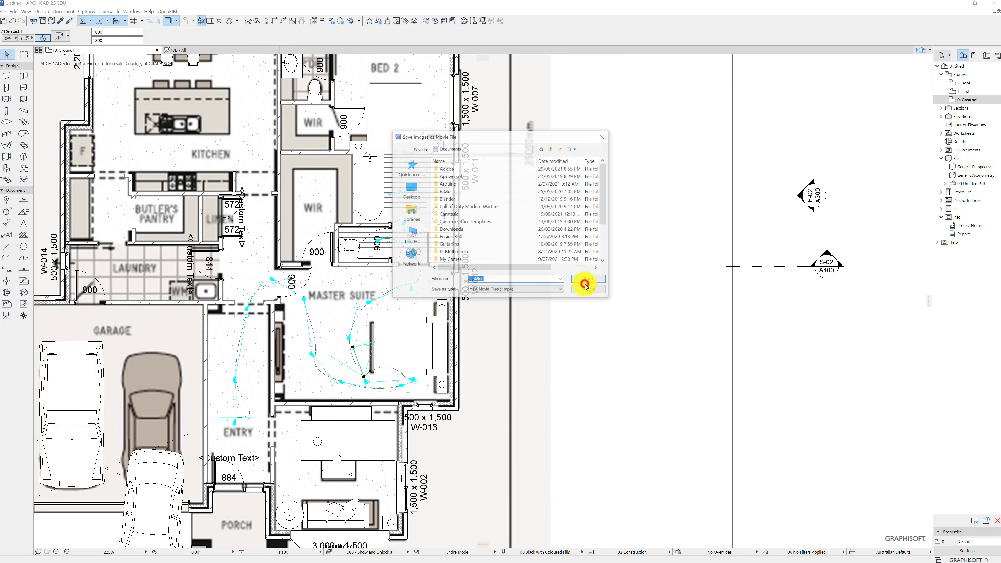
pyautogui.click(589, 279)
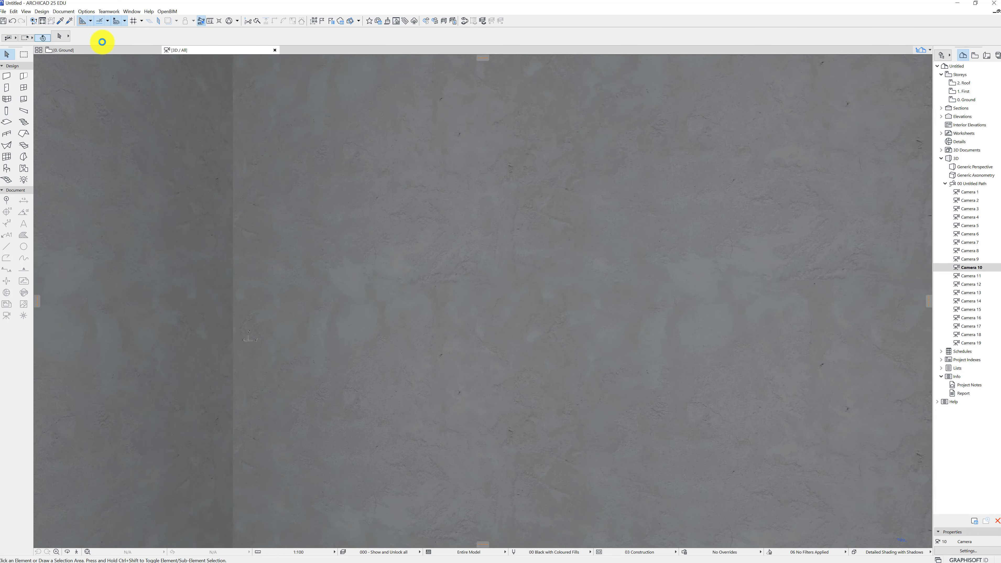
# Switch to File Explorer, play the Untitled MP4 from the Documents folder in VLC media player, and close the player
pyautogui.press('super')
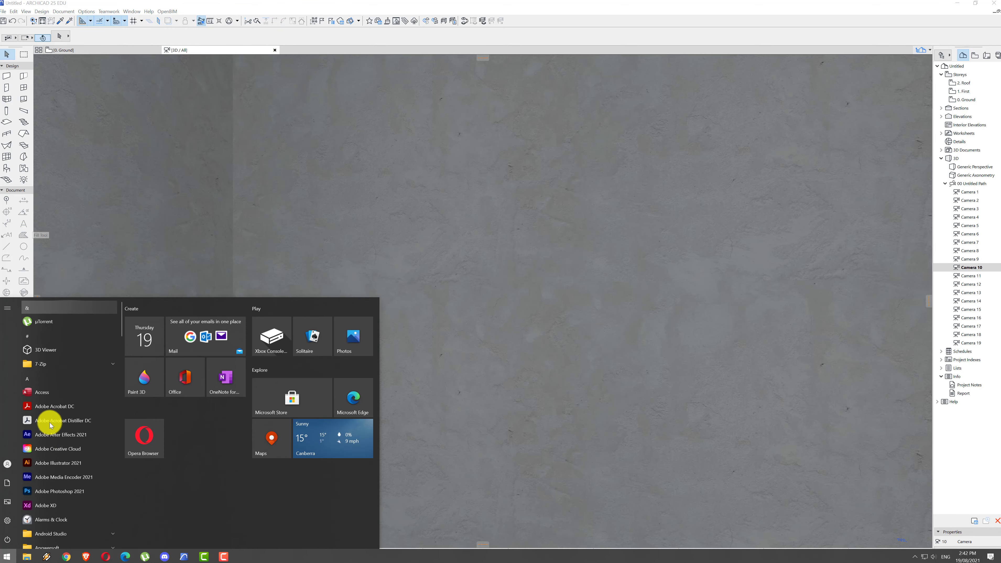
pyautogui.click(26, 555)
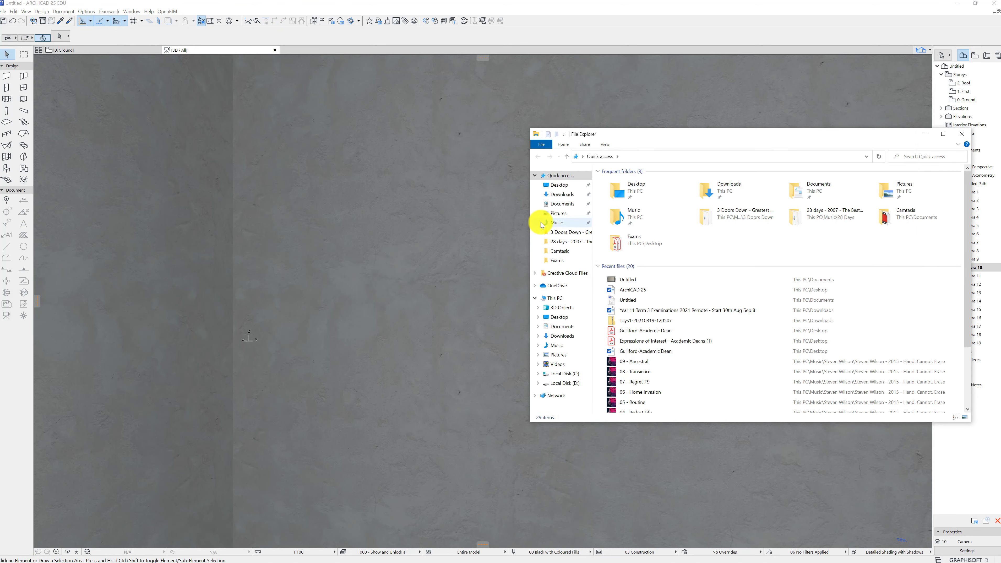
pyautogui.click(562, 203)
pyautogui.click(628, 182)
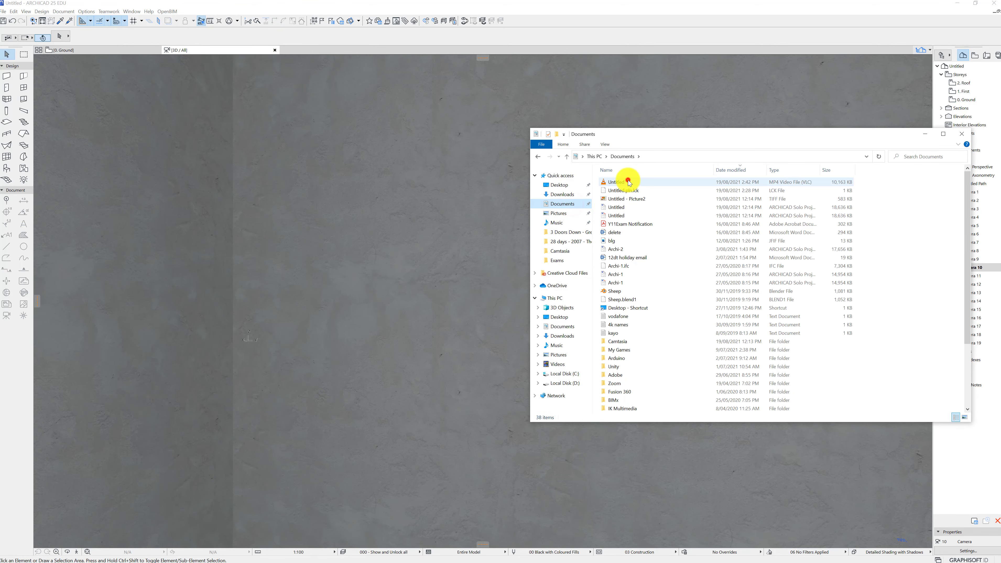
pyautogui.doubleClick(629, 182)
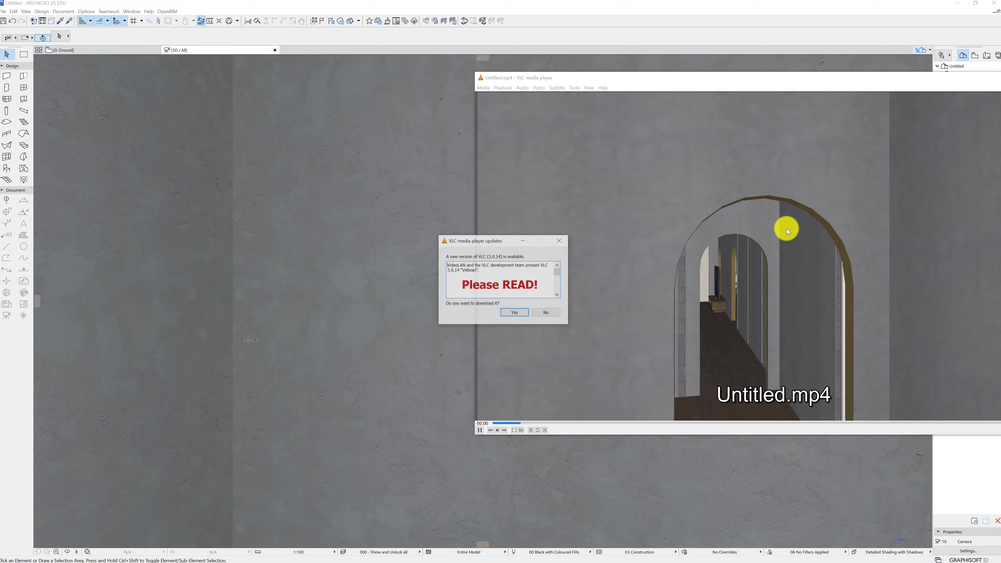
pyautogui.doubleClick(786, 229)
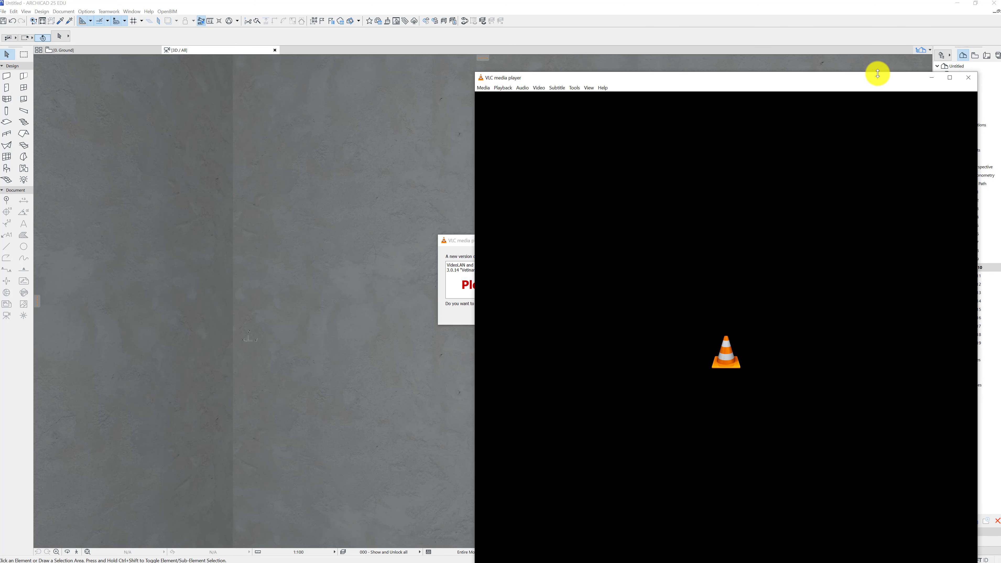
pyautogui.click(967, 80)
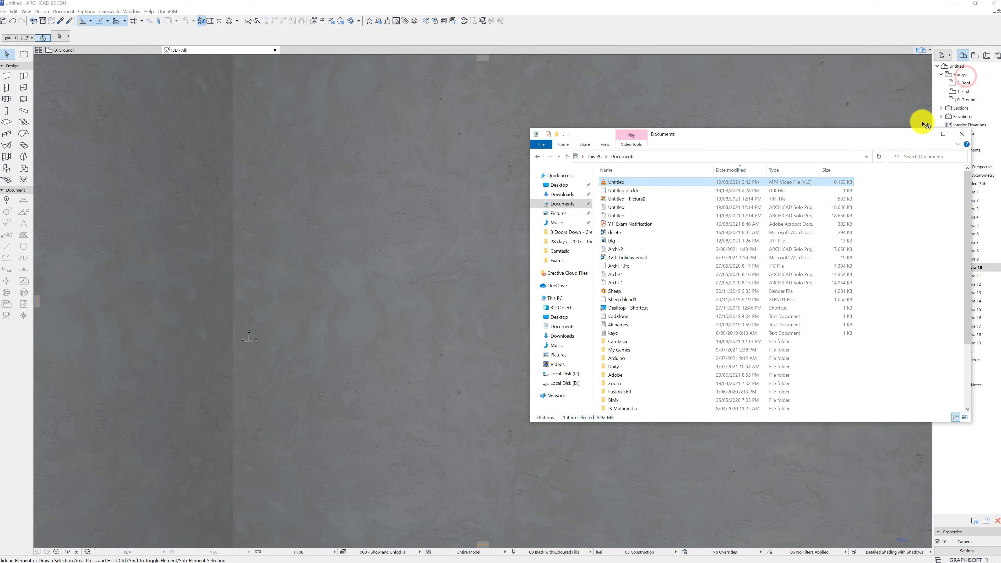
# Close the File Explorer window to return to ARCHICAD and check the 3D view from Camera 9
pyautogui.click(964, 132)
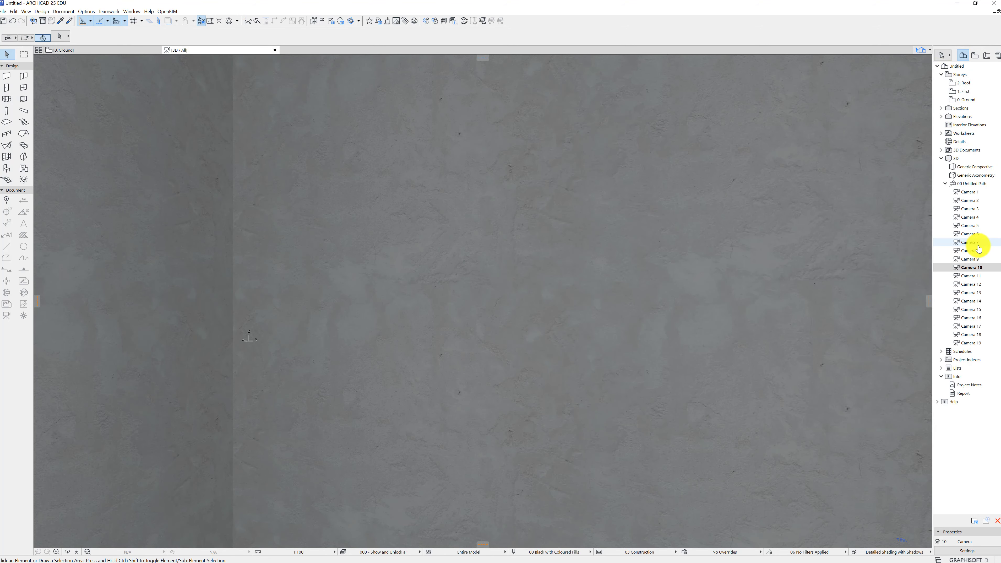
pyautogui.doubleClick(975, 257)
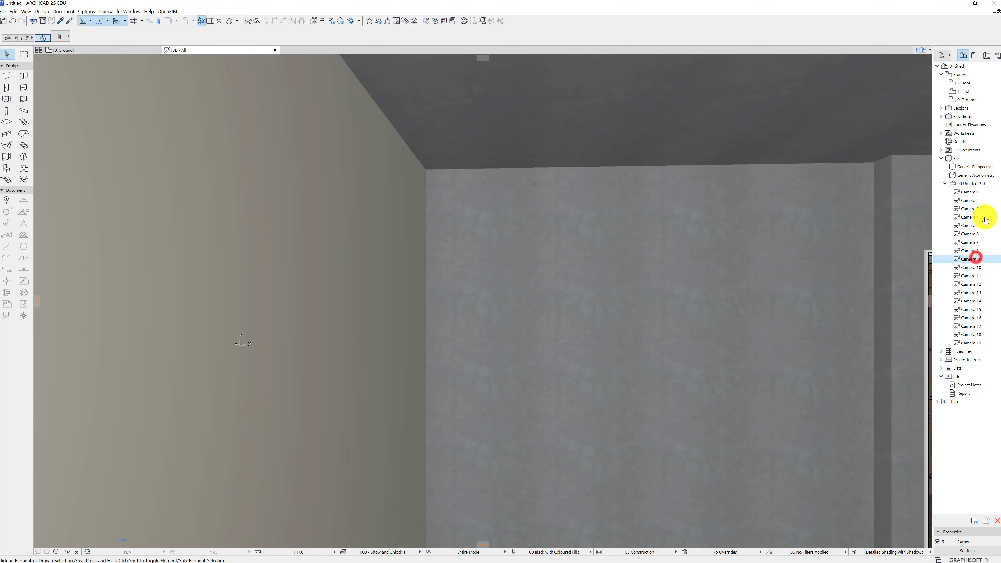
# On the Ground floor plan, set Target Z to 1400 for the camera at the ensuite toilet doorway and apply the change
pyautogui.doubleClick(967, 100)
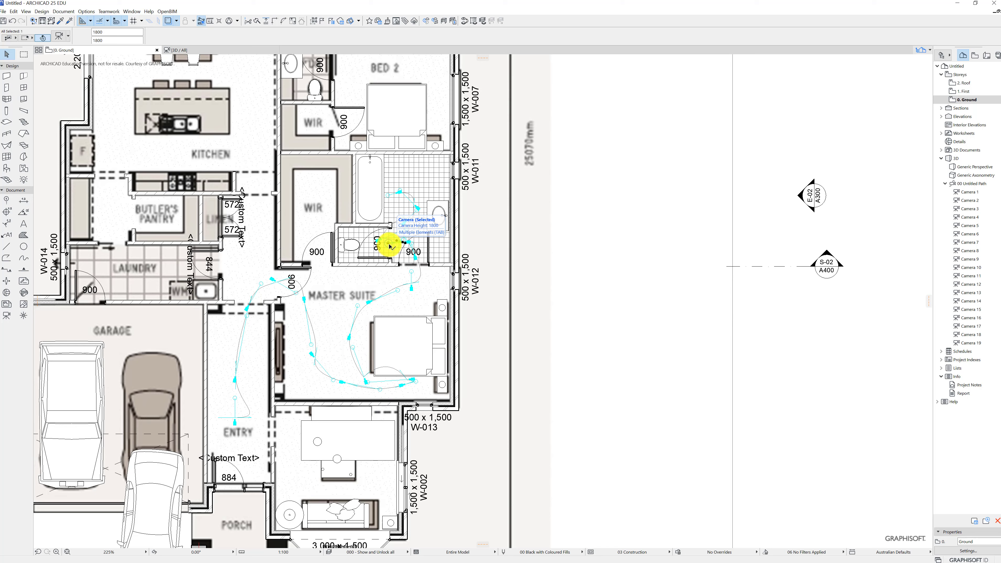
pyautogui.doubleClick(389, 245)
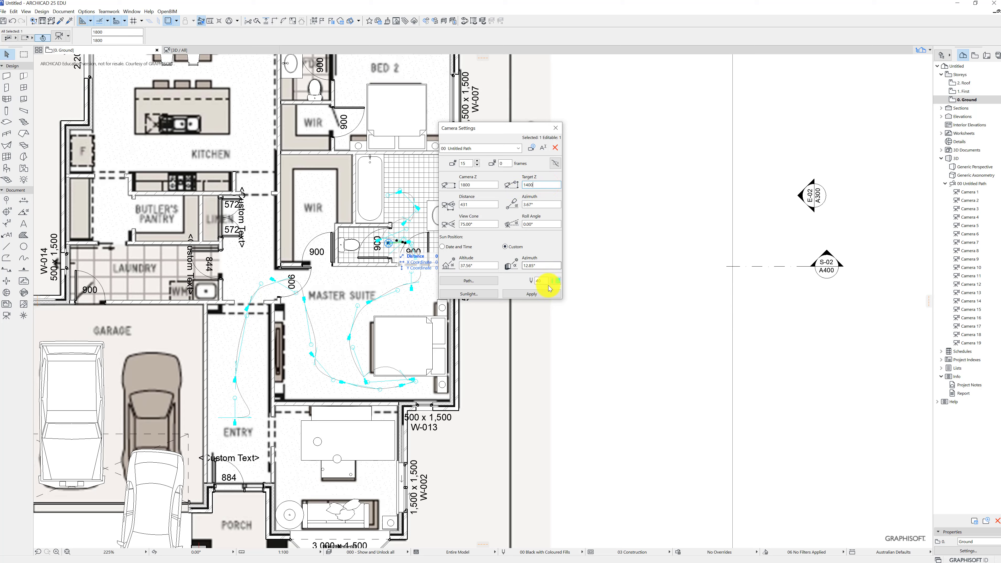
pyautogui.click(544, 295)
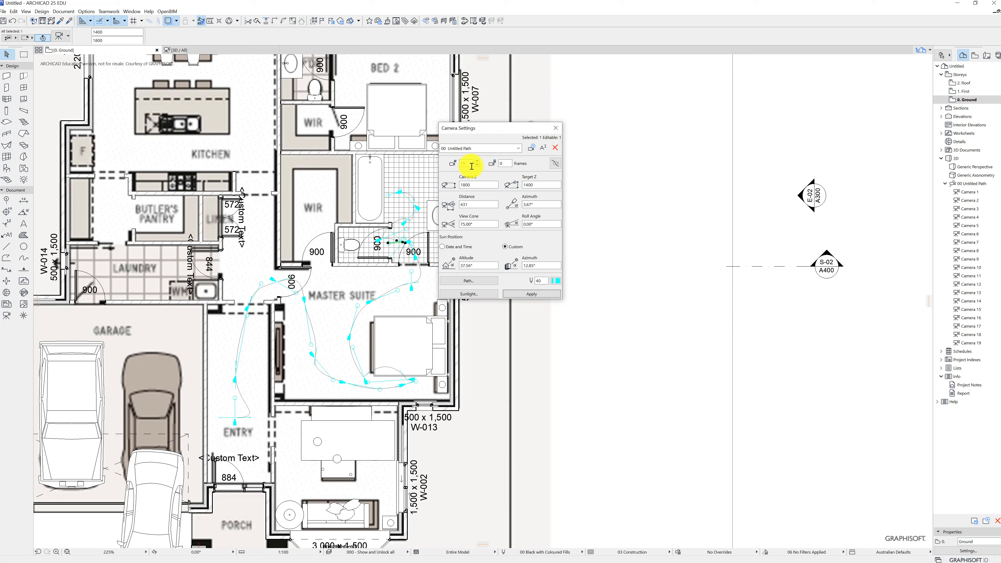
pyautogui.click(555, 128)
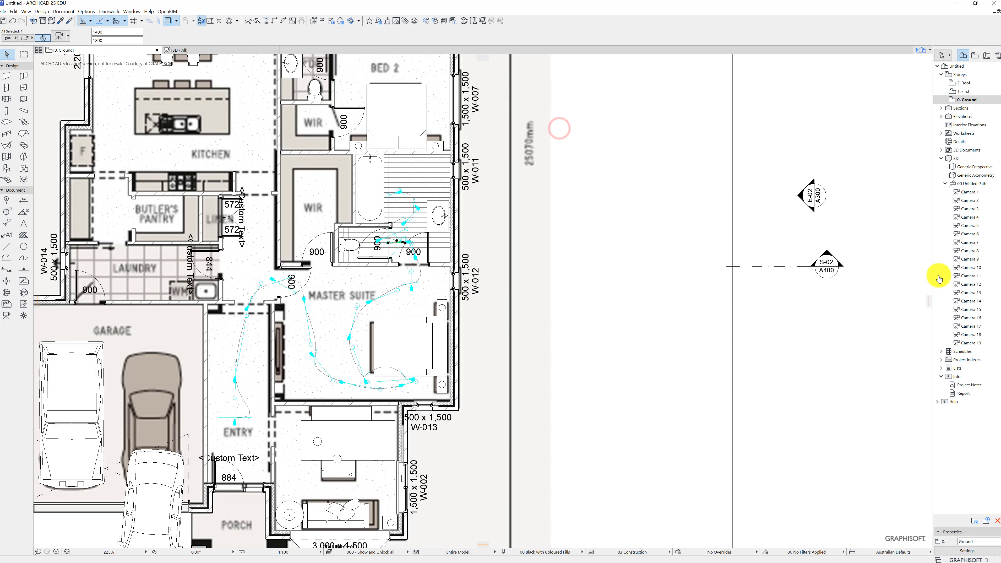
# Check the 3D views of Camera 15 and Camera 16 on the walkthrough path
pyautogui.click(971, 301)
pyautogui.doubleClick(972, 310)
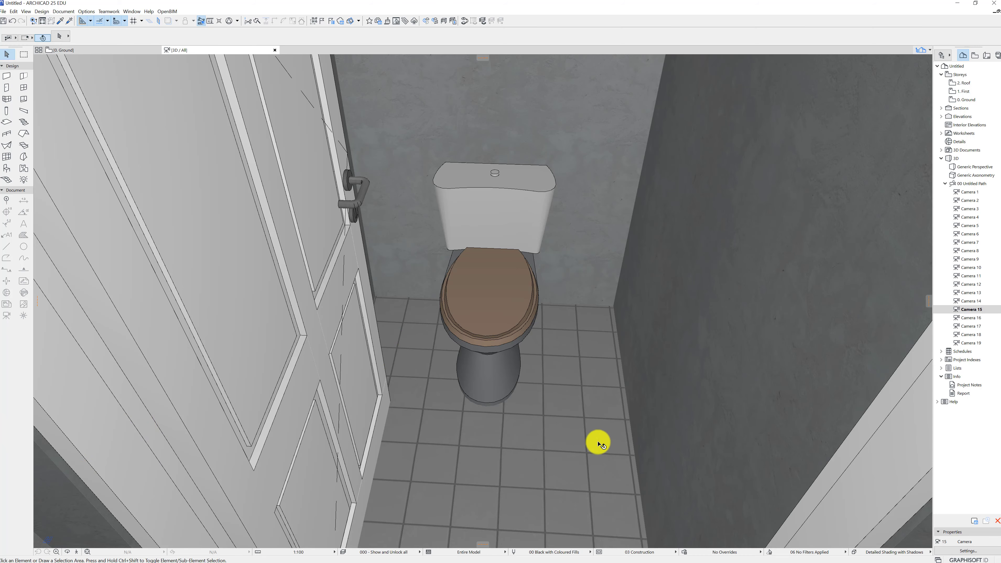
pyautogui.doubleClick(973, 319)
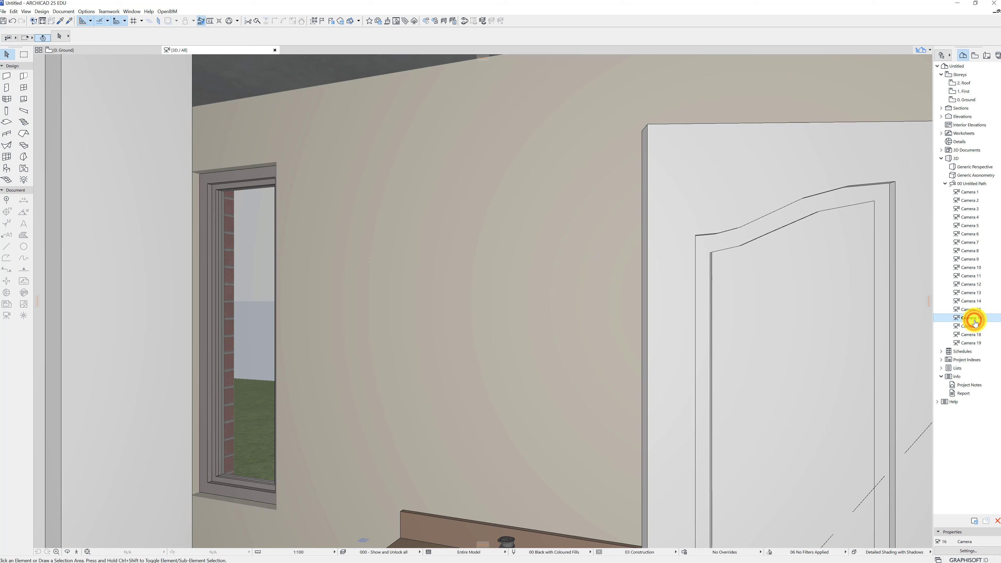